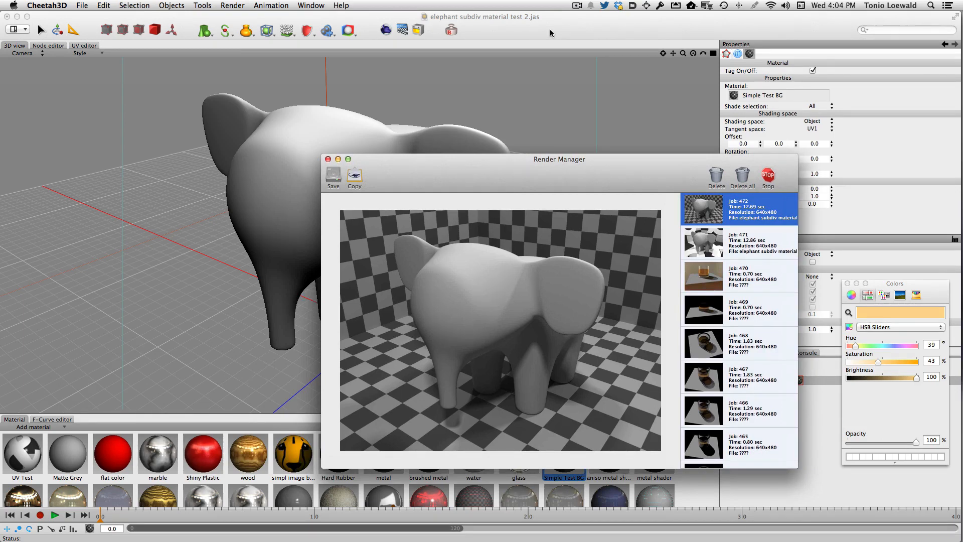
Step: Review the existing render of the grey elephant and return to the 3D scene
{"action": "left_click", "coordinate": [551, 33]}
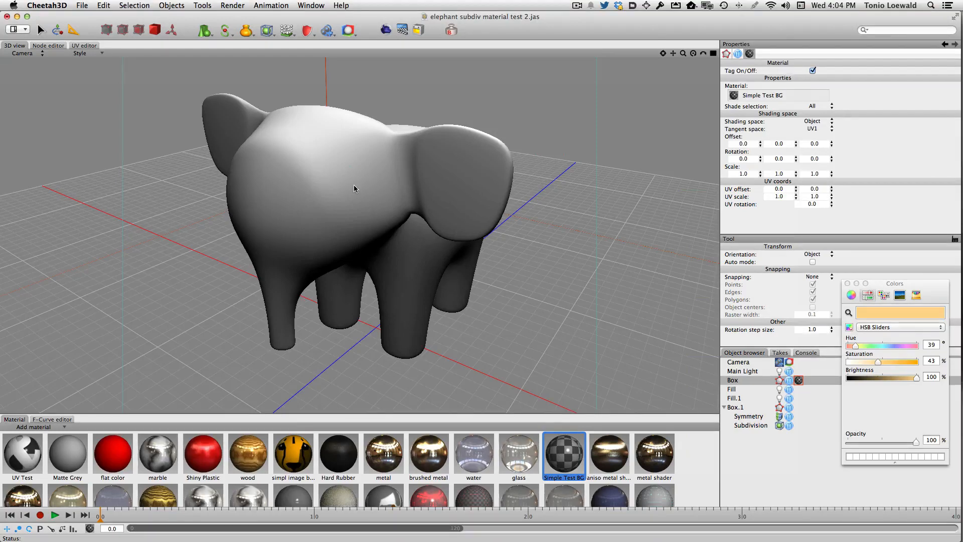
{"action": "key", "text": "super+r"}
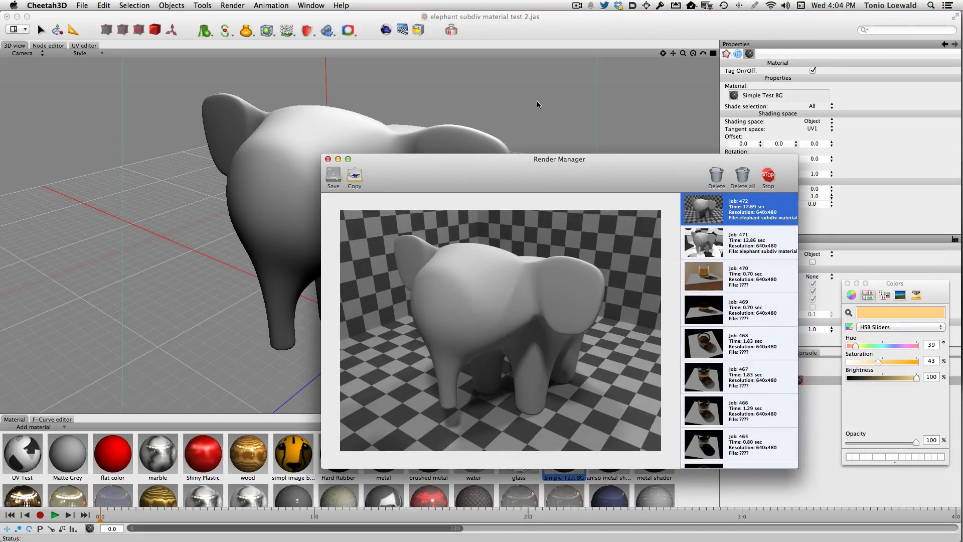
{"action": "left_click", "coordinate": [506, 126]}
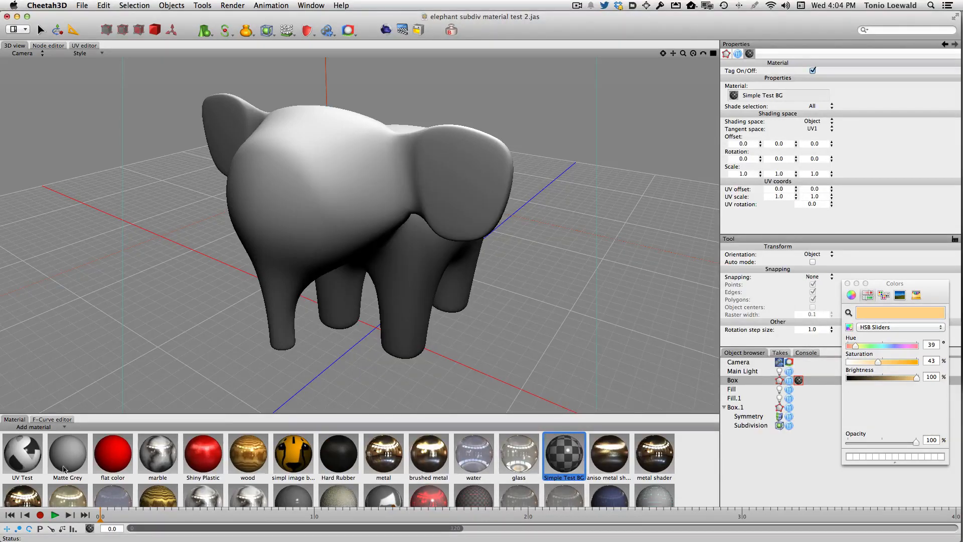
{"action": "left_click", "coordinate": [104, 457]}
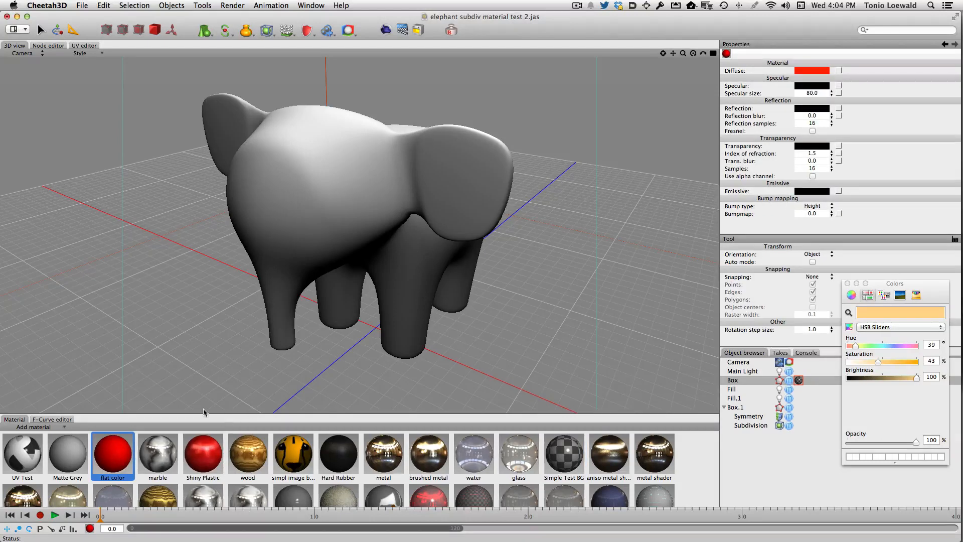
{"action": "left_click", "coordinate": [33, 458]}
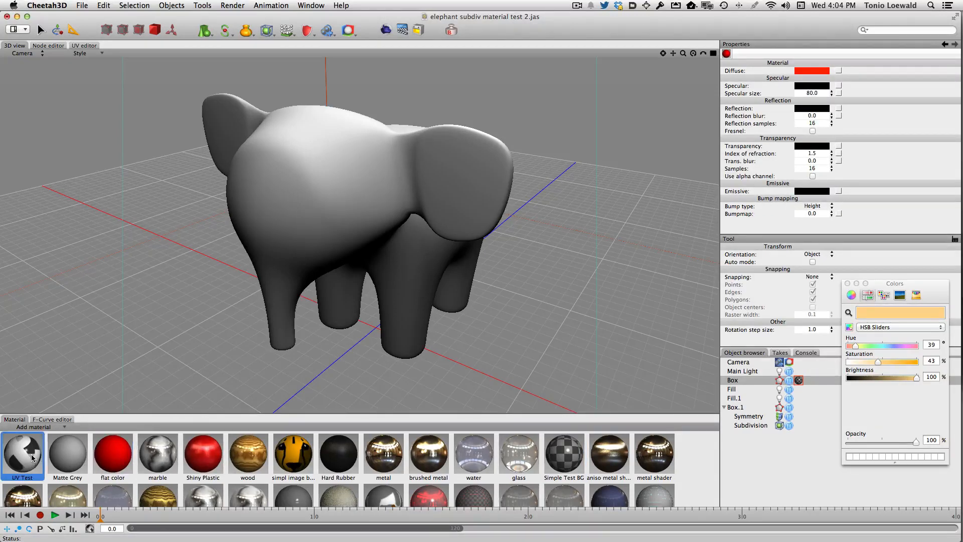
{"action": "scroll", "coordinate": [32, 457], "scroll_direction": "down", "scroll_amount": 4}
{"action": "left_click", "coordinate": [83, 483], "text": "shift"}
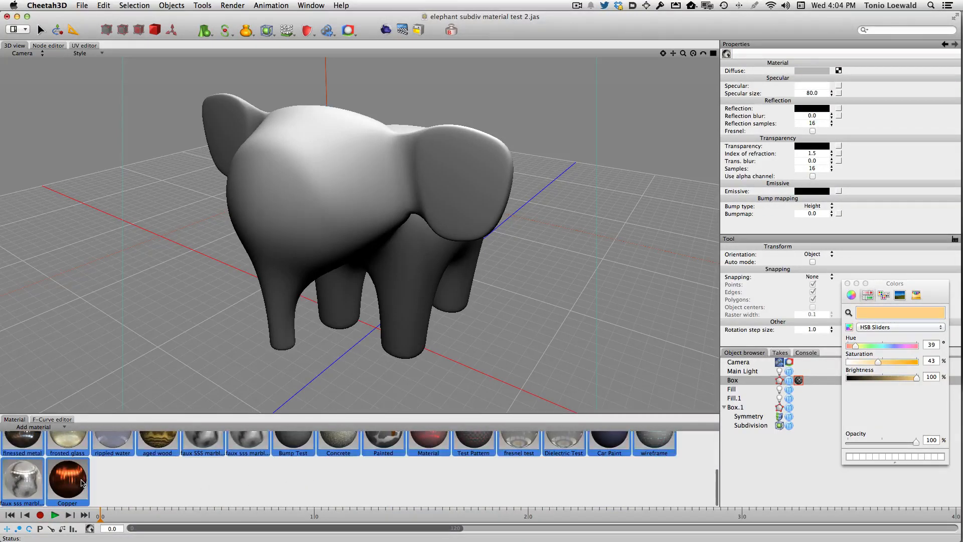
{"action": "key", "text": "BackSpace"}
{"action": "left_click", "coordinate": [44, 427]}
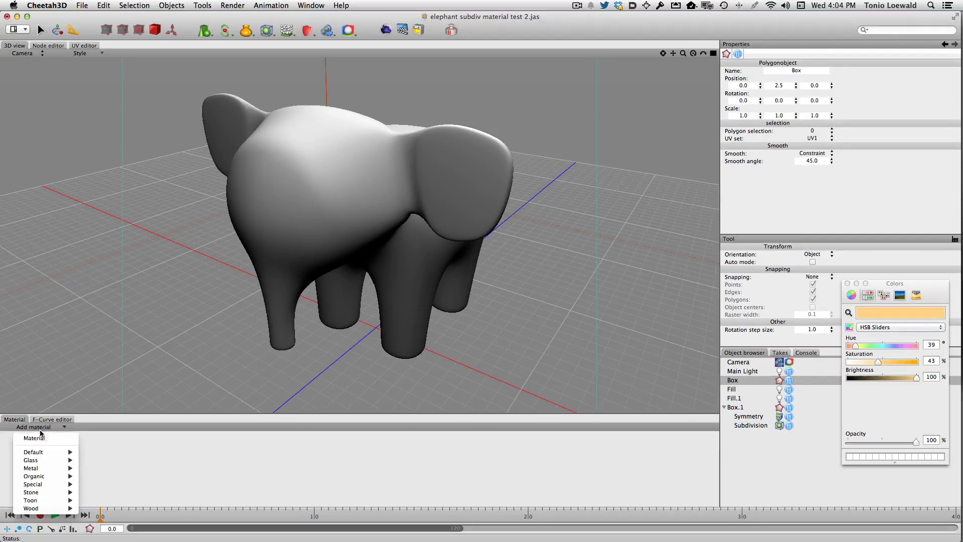
{"action": "left_click", "coordinate": [55, 438]}
{"action": "key", "text": "super+z"}
{"action": "key", "text": "super+z"}
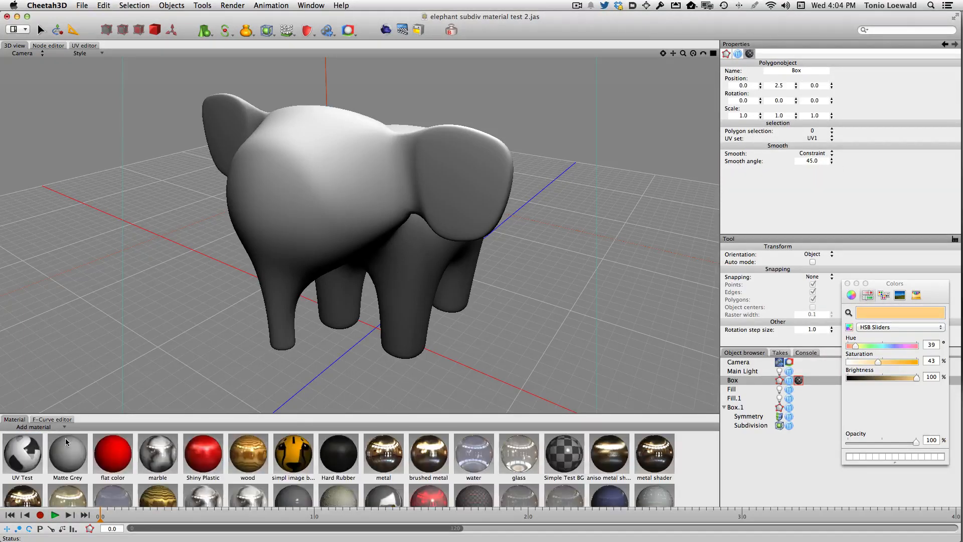
Step: Delete every material from the library except Simple Test BG
{"action": "left_click", "coordinate": [570, 457]}
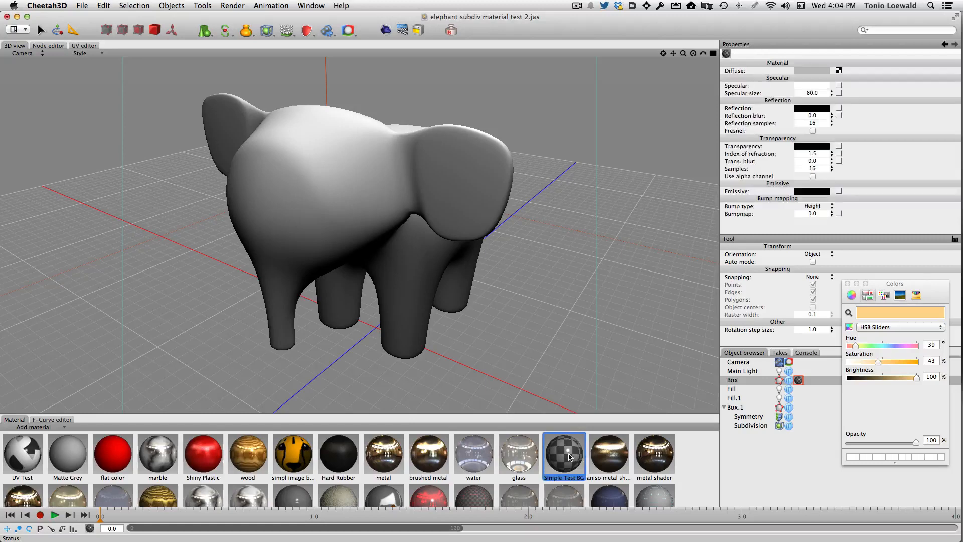
{"action": "key", "text": "super+a"}
{"action": "left_click", "coordinate": [569, 456], "text": "super"}
{"action": "key", "text": "BackSpace"}
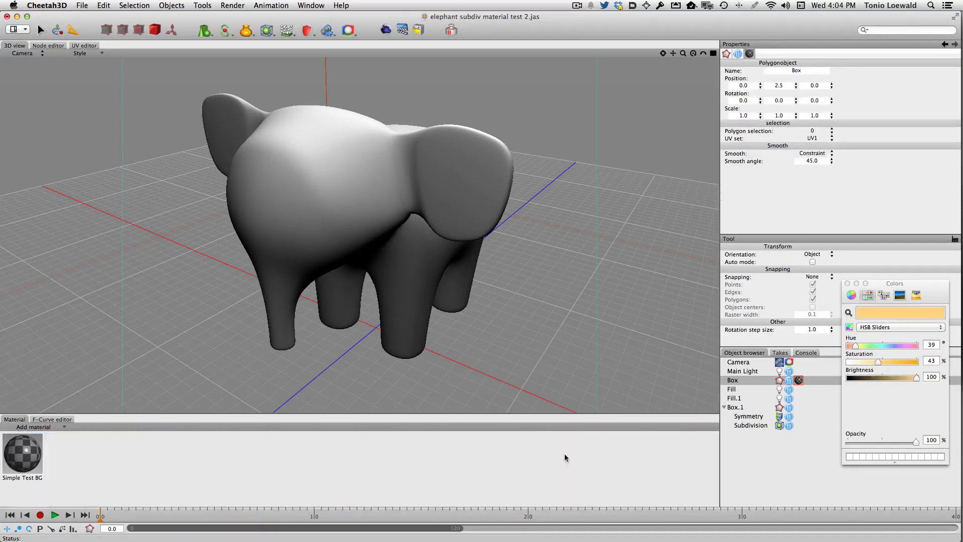
Step: Create a new basic material and apply it to the elephant model
{"action": "left_click", "coordinate": [29, 427]}
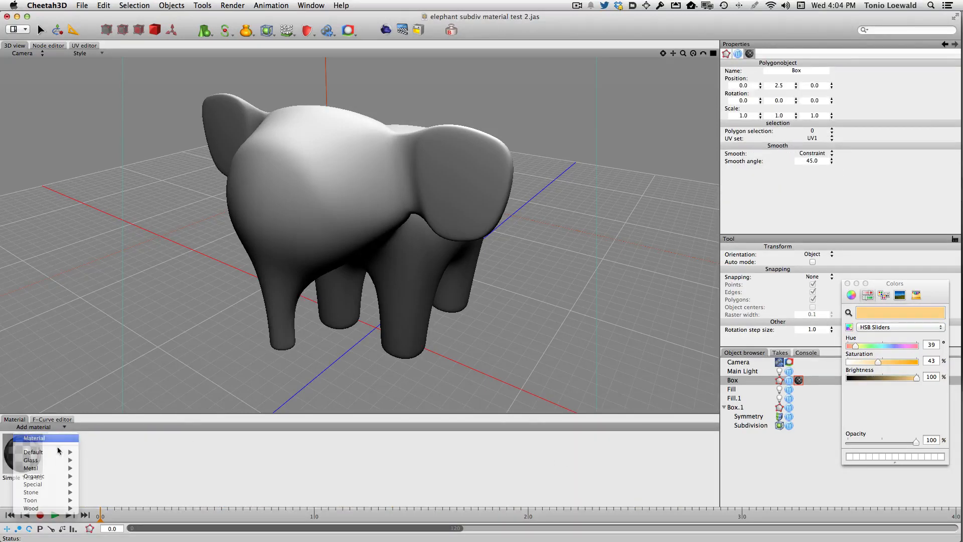
{"action": "left_click", "coordinate": [34, 438]}
{"action": "left_click_drag", "start_coordinate": [68, 461], "coordinate": [333, 188]}
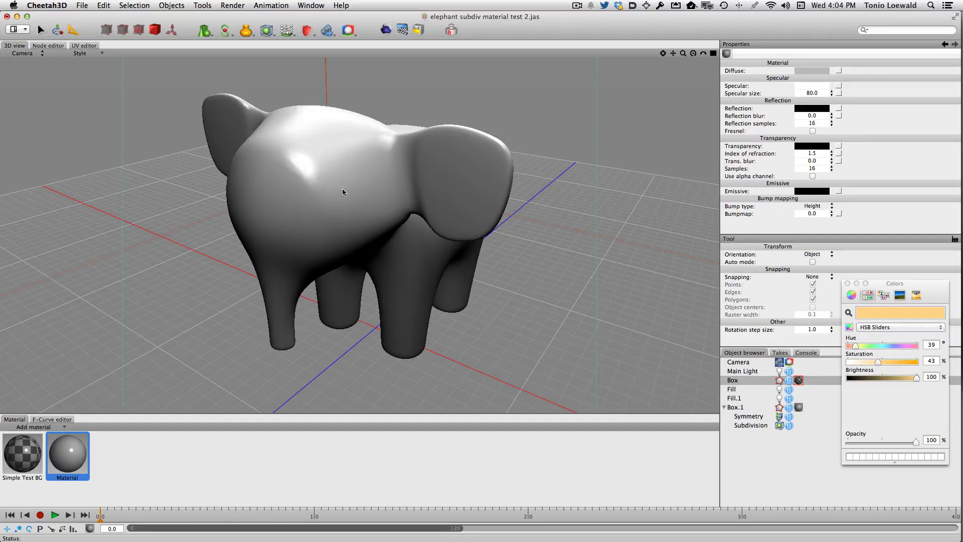
{"action": "left_click", "coordinate": [24, 429]}
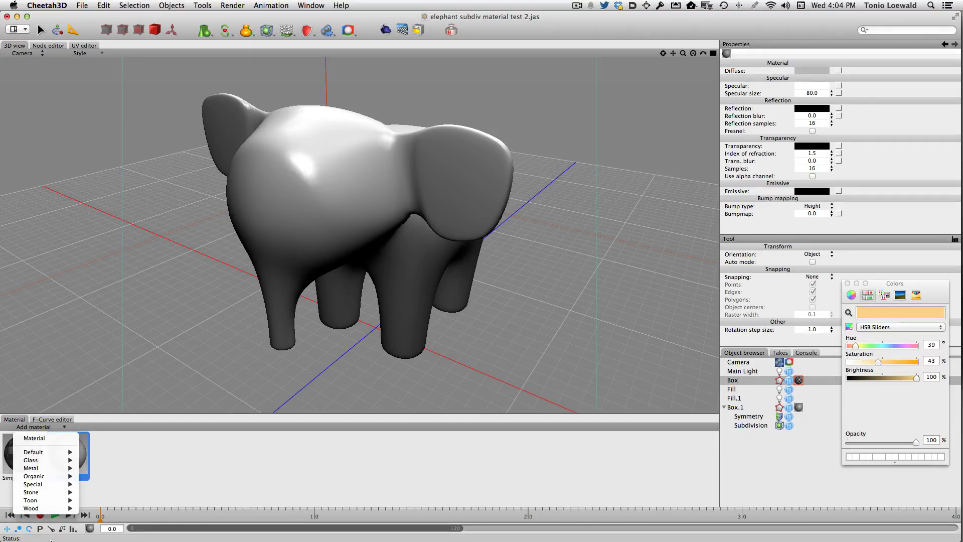
{"action": "mouse_move", "coordinate": [40, 508]}
{"action": "left_click", "coordinate": [219, 468]}
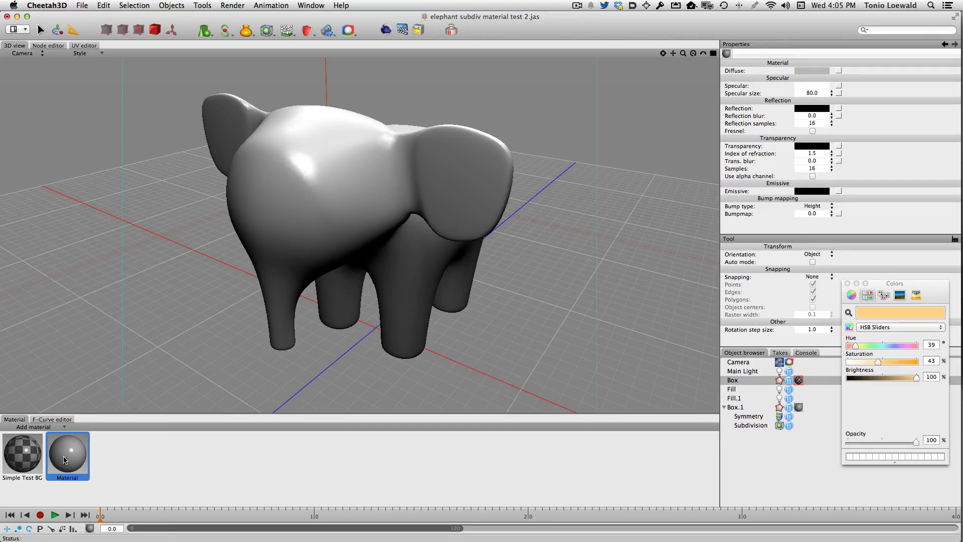
Step: Set the new material's specular colour to black and its diffuse colour to the Fern crayon green
{"action": "left_click", "coordinate": [813, 86]}
{"action": "left_click", "coordinate": [857, 377]}
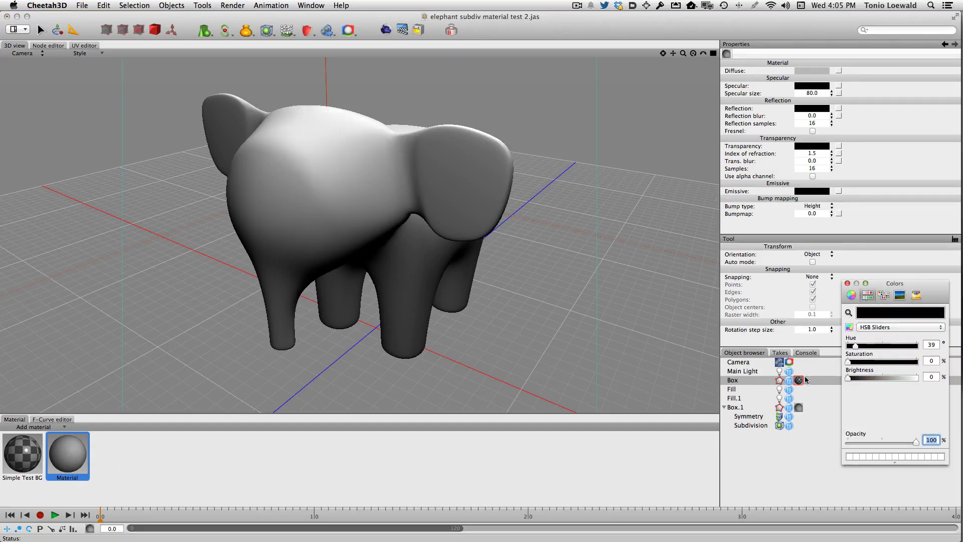
{"action": "left_click", "coordinate": [811, 71]}
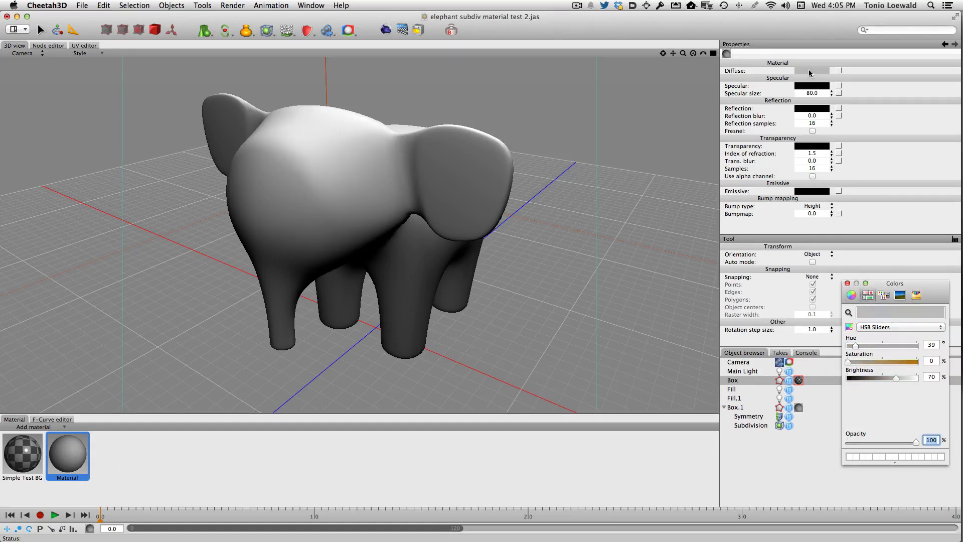
{"action": "left_click", "coordinate": [916, 295]}
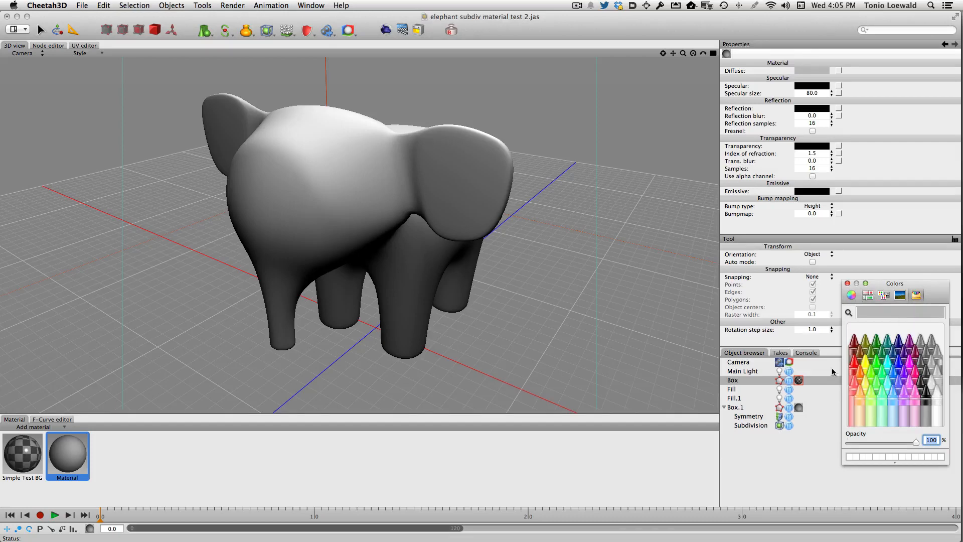
{"action": "left_click", "coordinate": [854, 362]}
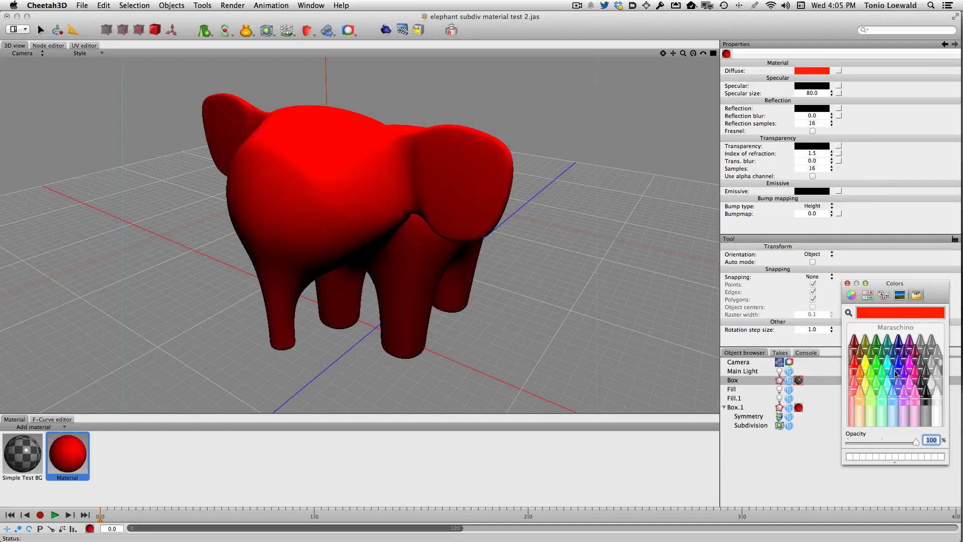
{"action": "left_click", "coordinate": [874, 352]}
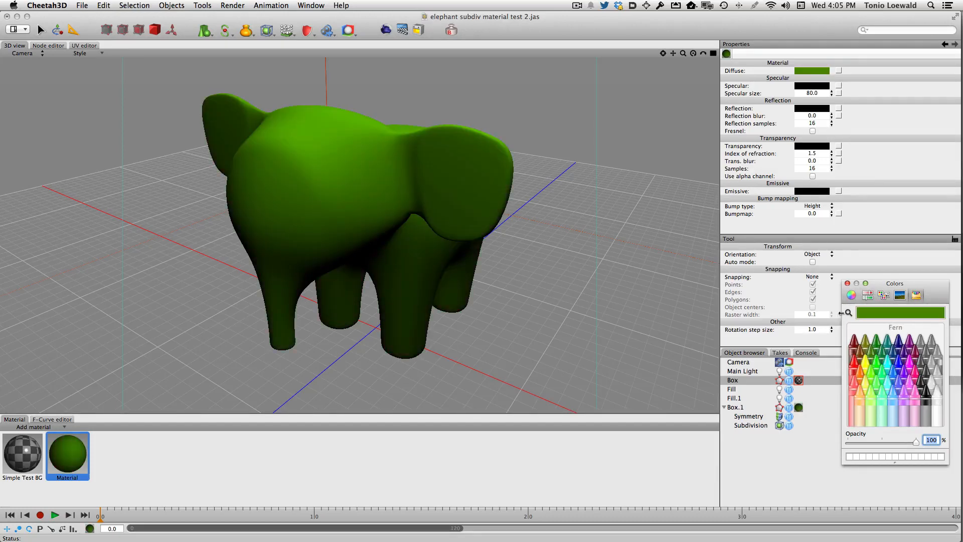
{"action": "left_click", "coordinate": [848, 283]}
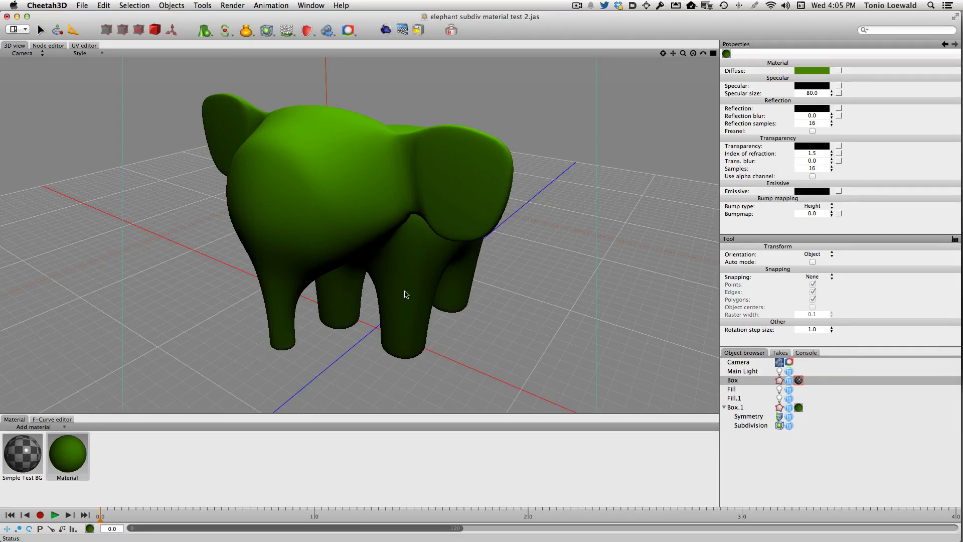
Step: Render the scene with the green elephant and compare it with the previous grey render
{"action": "left_click", "coordinate": [386, 30]}
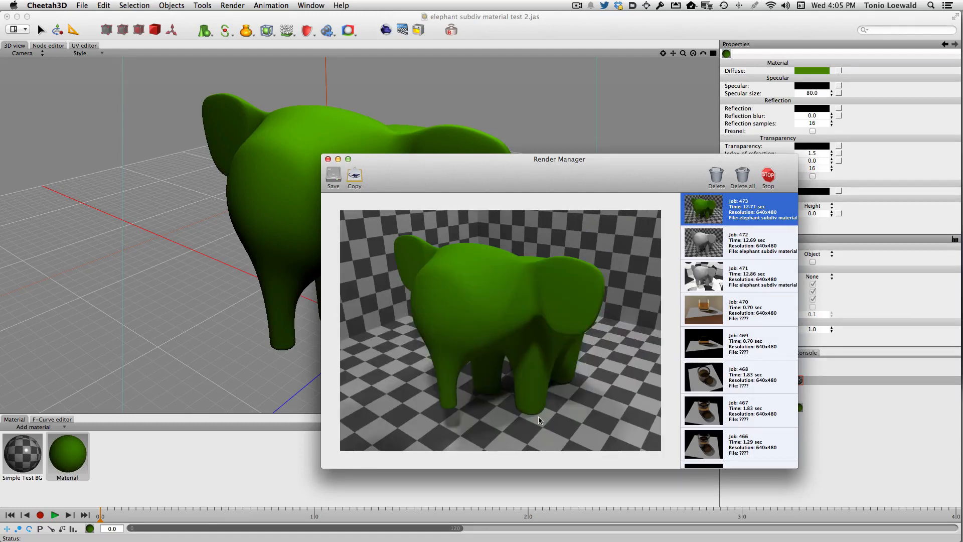
{"action": "left_click", "coordinate": [709, 251]}
{"action": "left_click", "coordinate": [710, 217]}
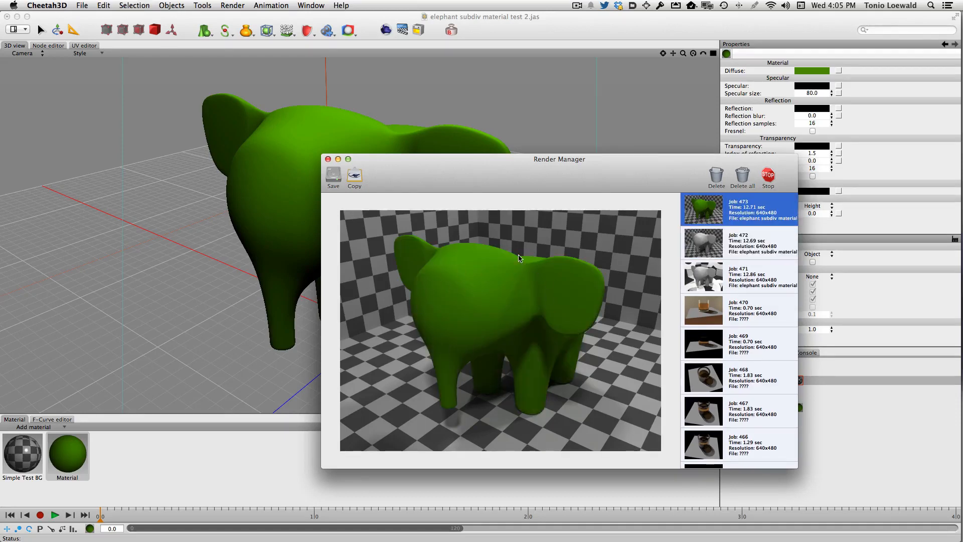
{"action": "left_click", "coordinate": [328, 159]}
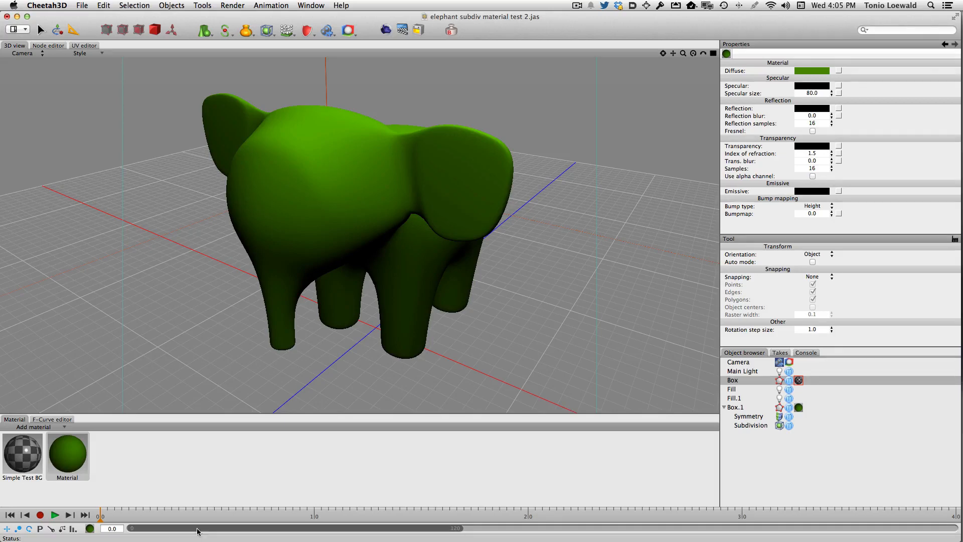
Step: Rename the elephant's green material "flat green" and duplicate it
{"action": "left_click", "coordinate": [67, 453]}
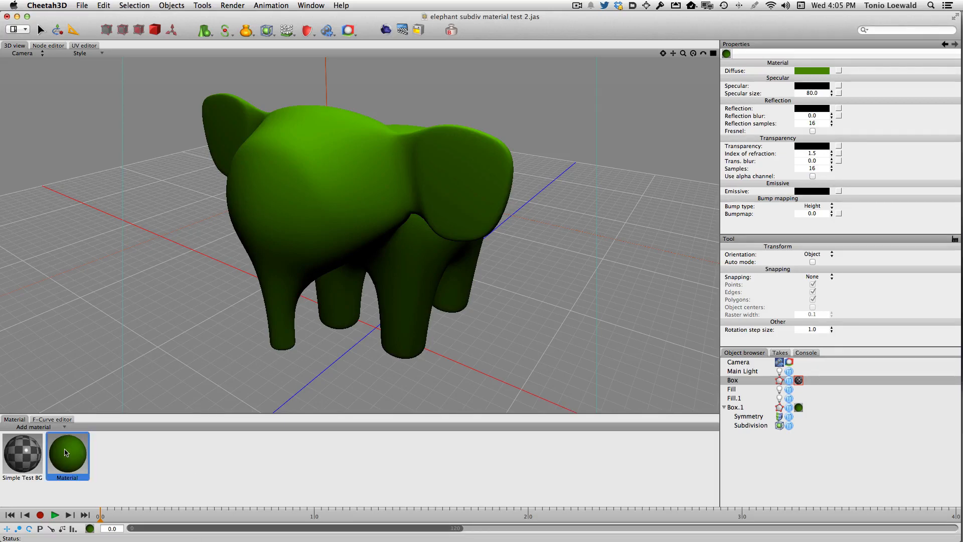
{"action": "left_click", "coordinate": [66, 477]}
{"action": "type", "text": "flat green"}
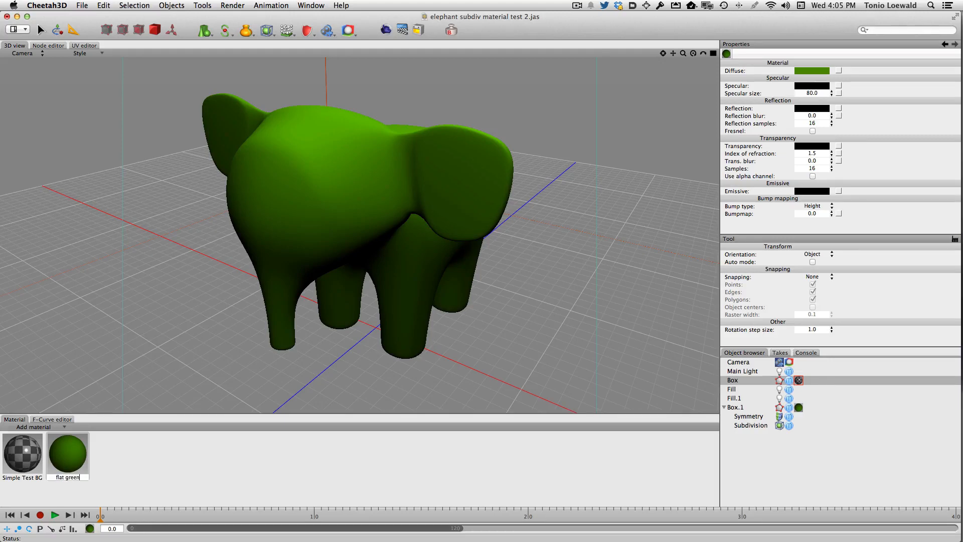
{"action": "key", "text": "Return"}
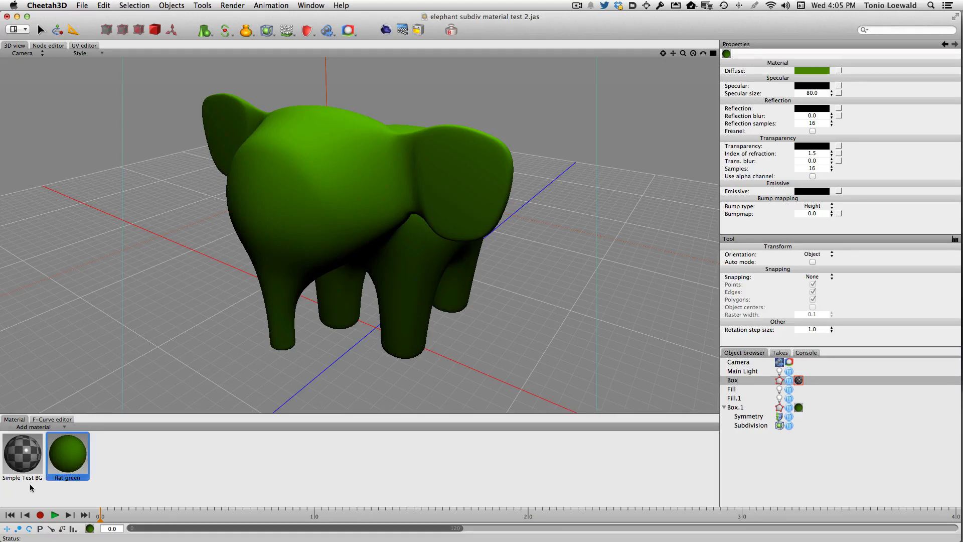
{"action": "key", "text": "super+d"}
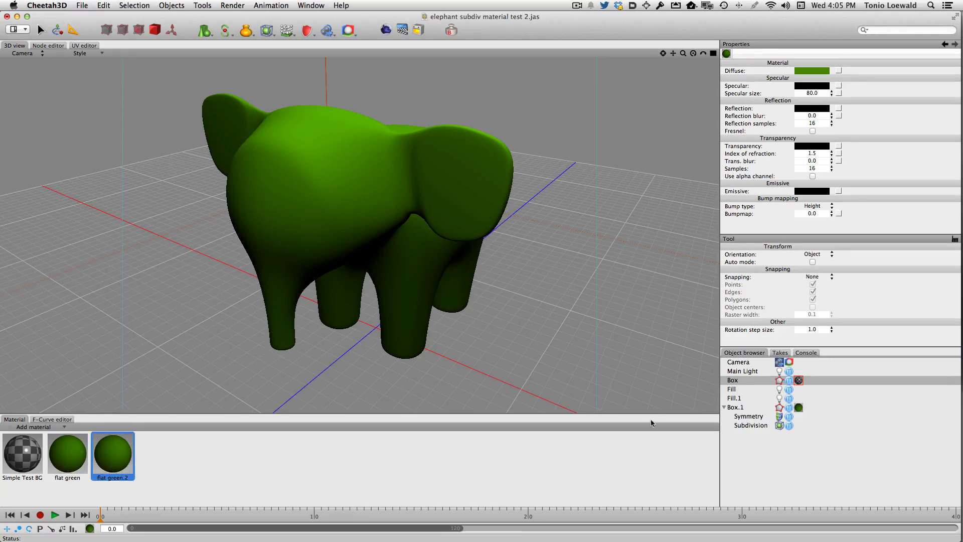
Step: Remove the flat green material tag from Box.1 and rename the duplicated material "green plastic"
{"action": "left_click", "coordinate": [799, 407]}
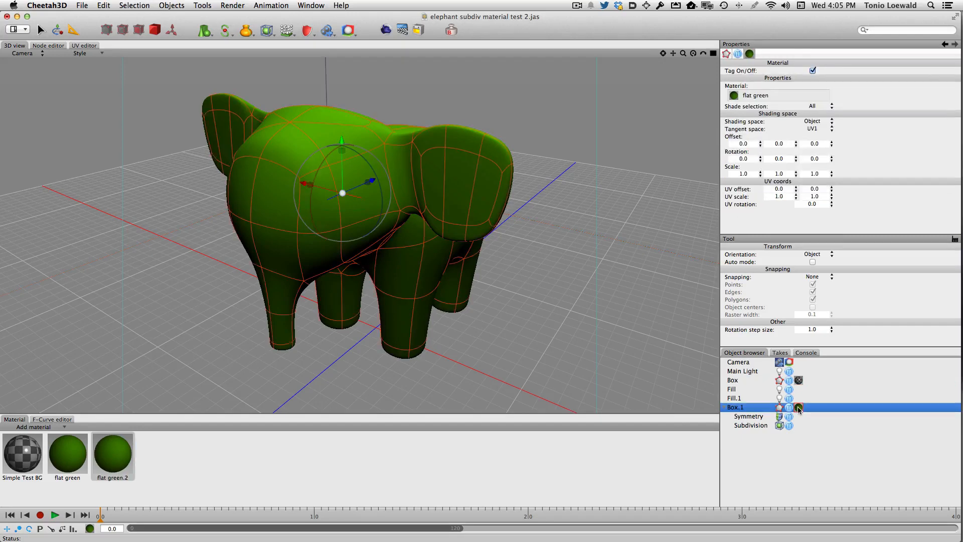
{"action": "key", "text": "BackSpace"}
{"action": "double_click", "coordinate": [108, 477]}
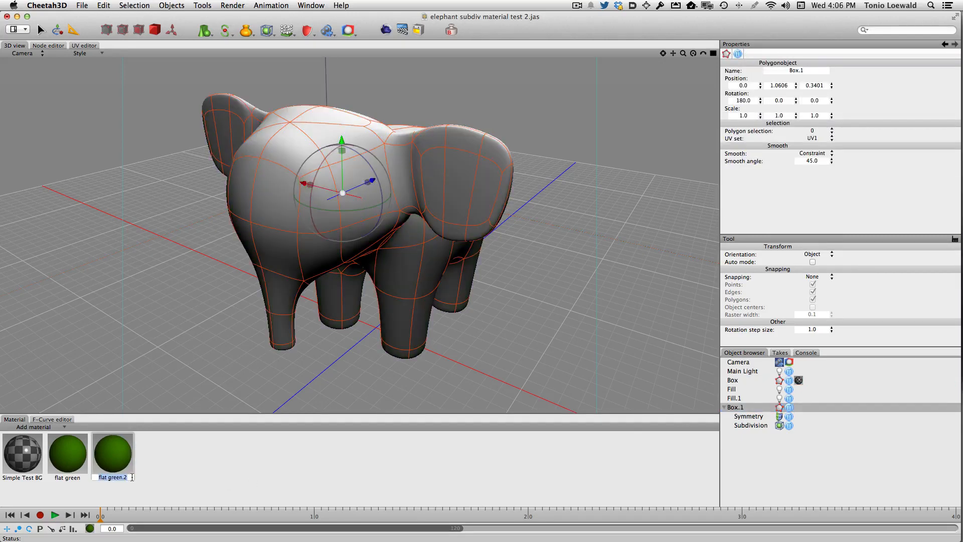
{"action": "type", "text": "_plreen plastic"}
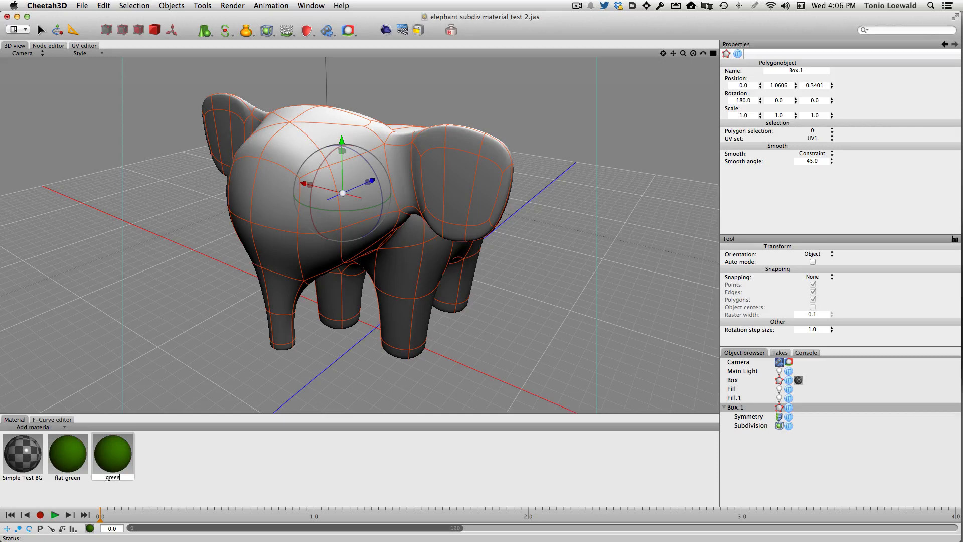
{"action": "key", "text": "Return"}
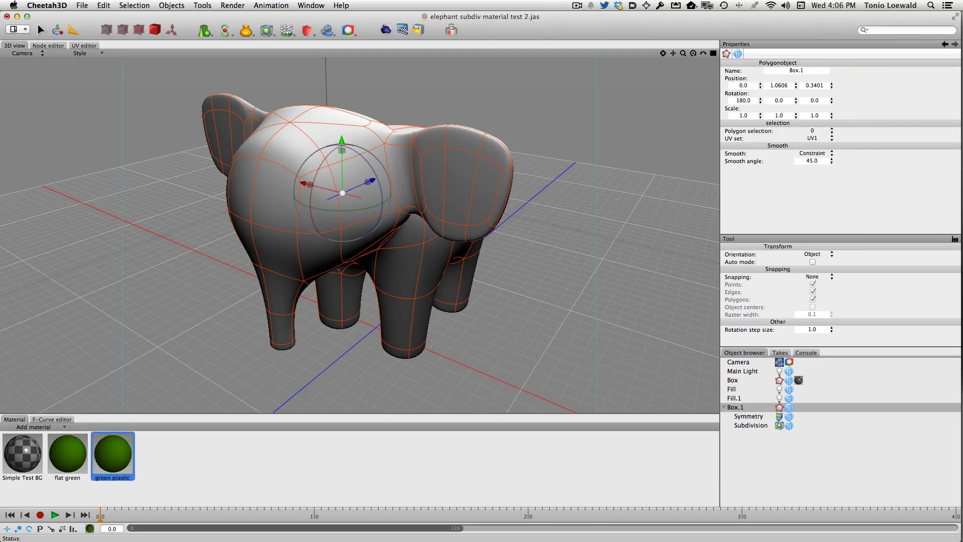
Step: Set the specular colour of the green plastic material to the Magnesium crayon grey
{"action": "left_click", "coordinate": [107, 464]}
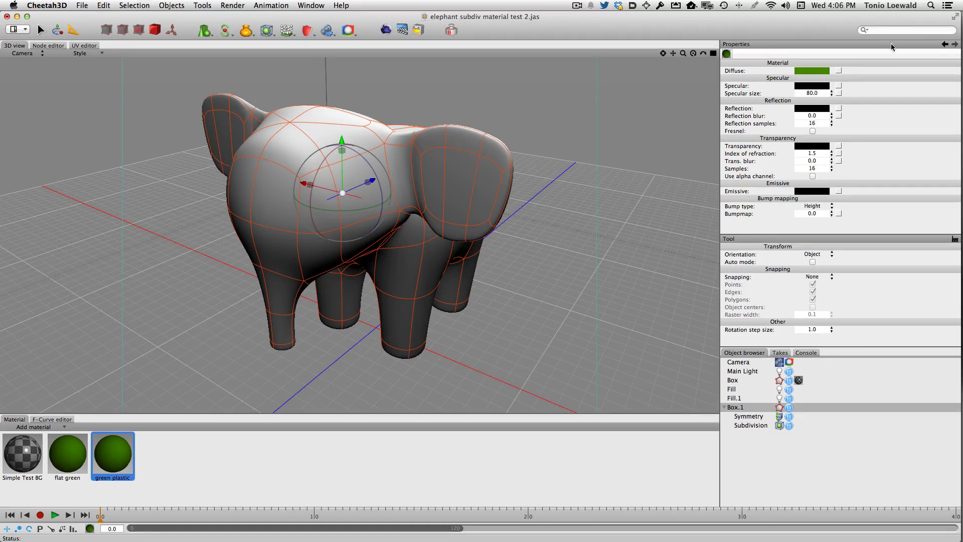
{"action": "left_click", "coordinate": [818, 86]}
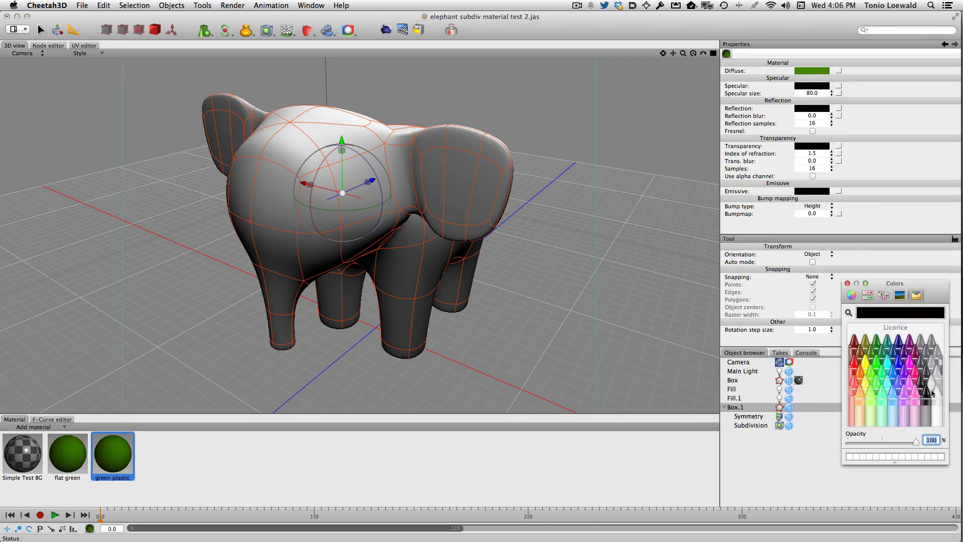
{"action": "left_click", "coordinate": [932, 366]}
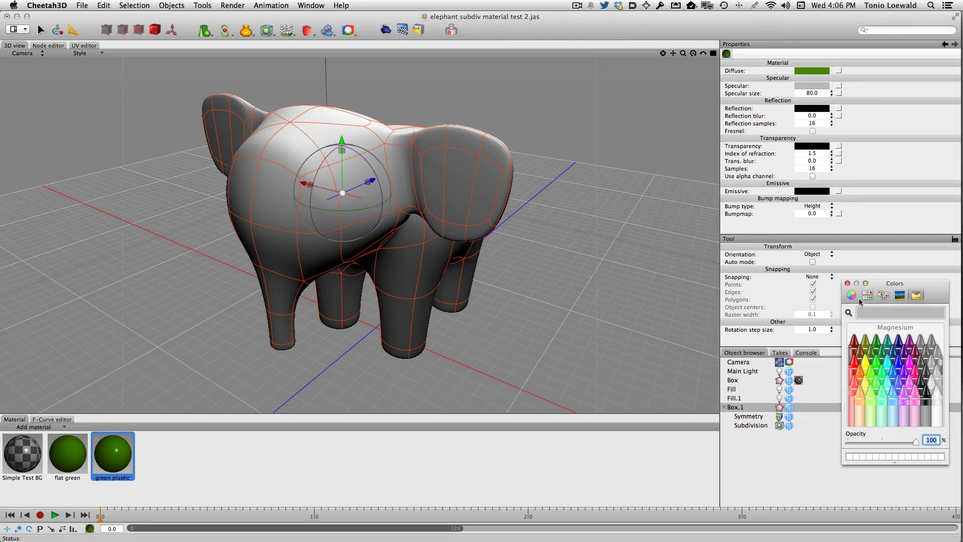
{"action": "left_click", "coordinate": [847, 284]}
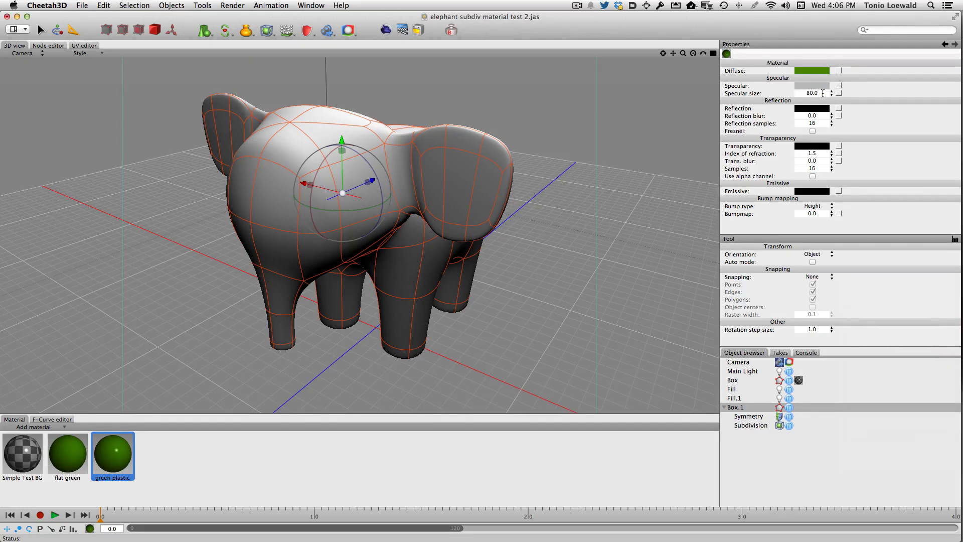
Step: Set the specular size of the green plastic material to 10
{"action": "left_click", "coordinate": [801, 93]}
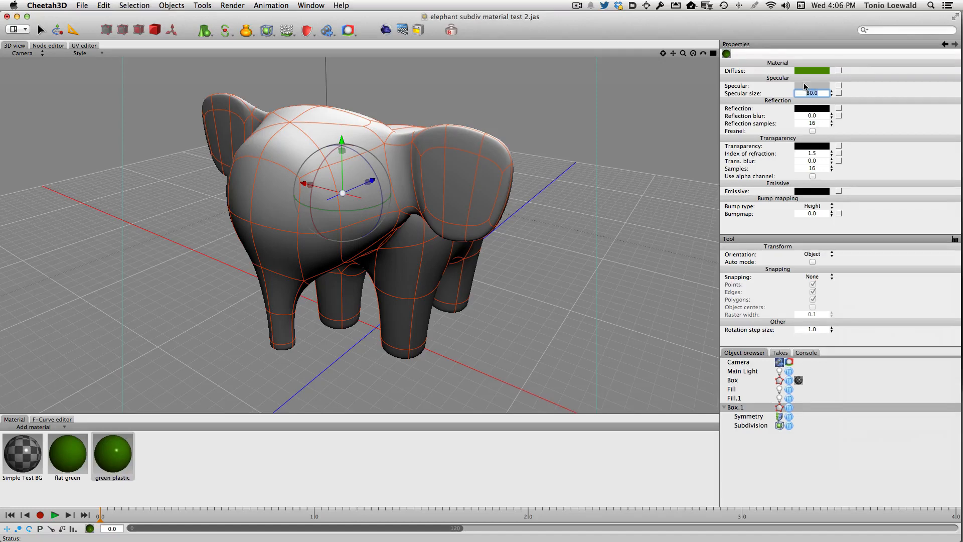
{"action": "type", "text": "20"}
{"action": "key", "text": "Return"}
{"action": "left_click", "coordinate": [796, 94]}
{"action": "type", "text": "10"}
{"action": "key", "text": "Tab"}
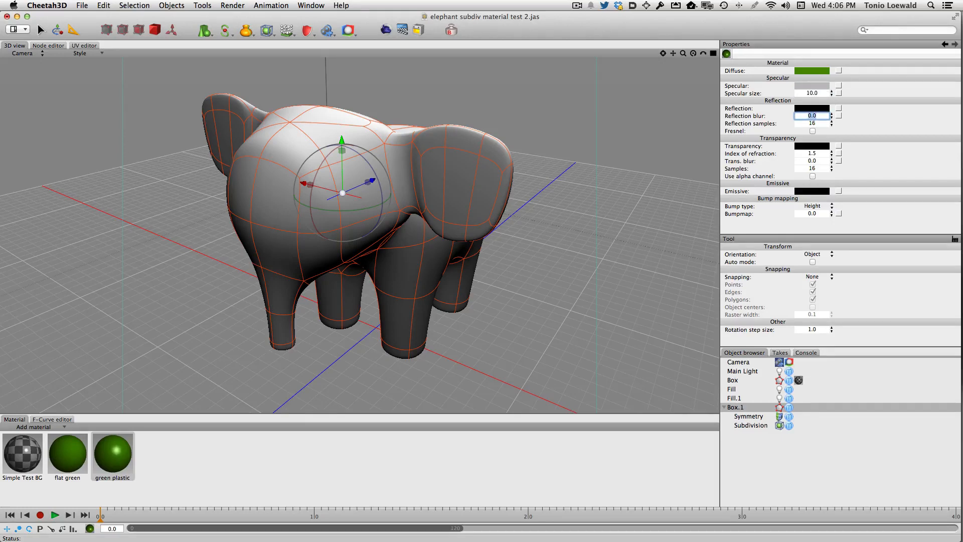
Step: Change the green plastic's specular colour to the Iron crayon grey and apply the material to the elephant
{"action": "left_click", "coordinate": [820, 86]}
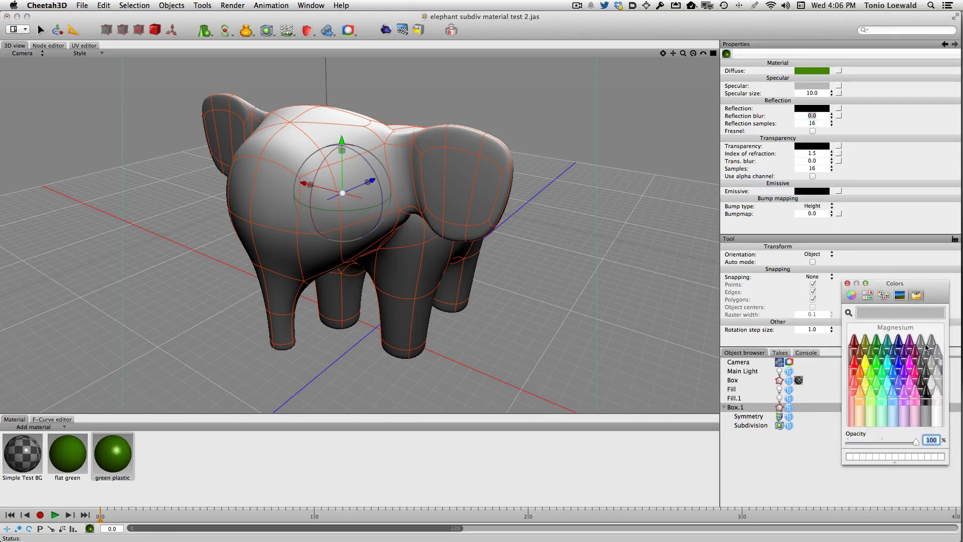
{"action": "left_click", "coordinate": [921, 364]}
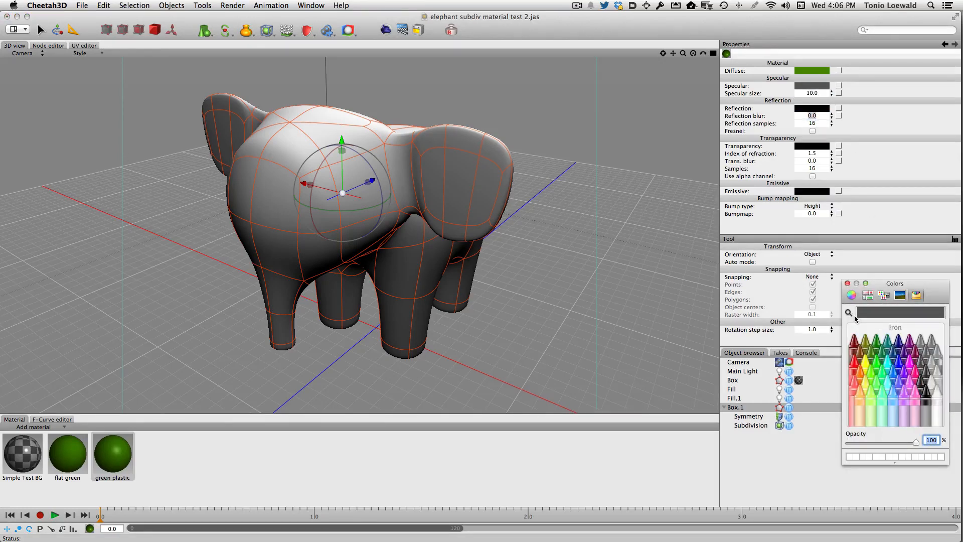
{"action": "left_click", "coordinate": [847, 283]}
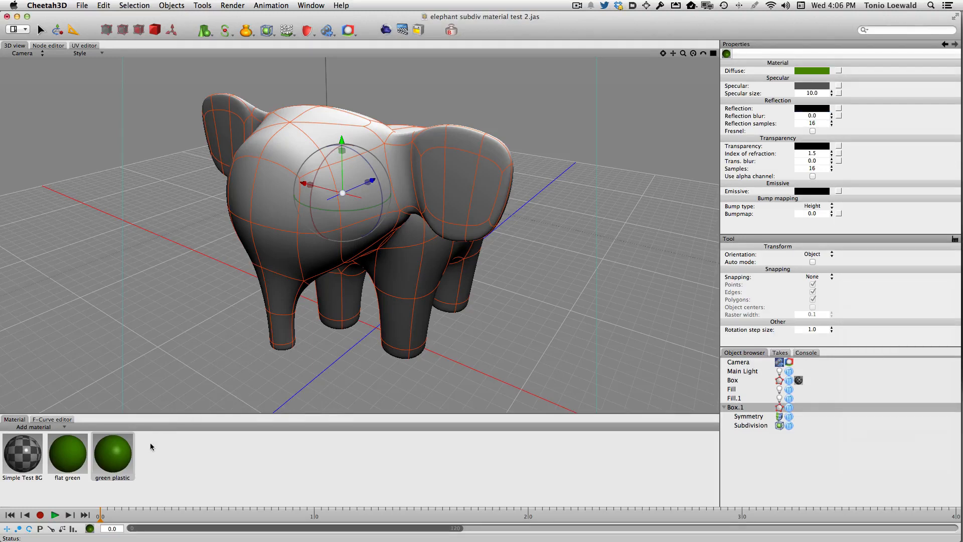
{"action": "left_click_drag", "start_coordinate": [114, 463], "coordinate": [361, 196]}
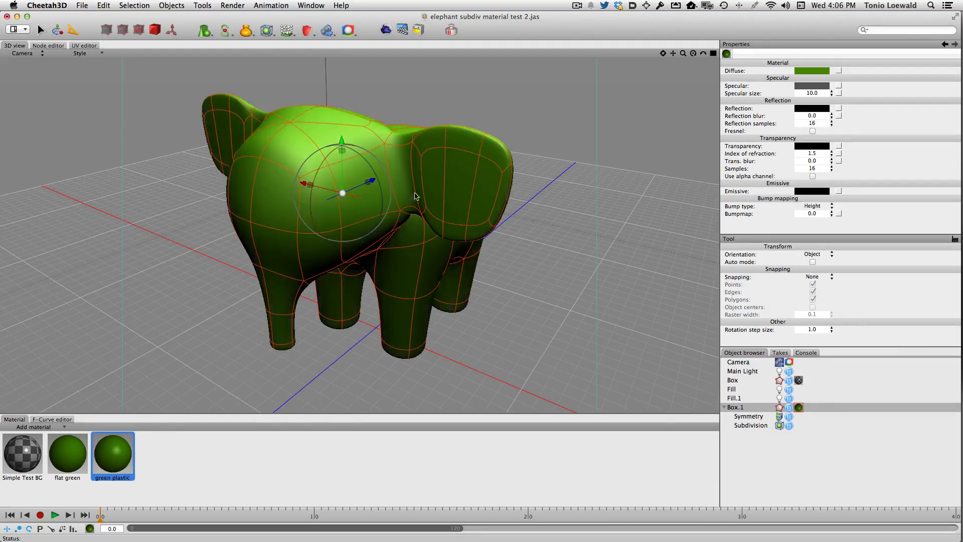
Step: Render the scene with the green plastic elephant and compare it with the flat green render
{"action": "left_click", "coordinate": [385, 31]}
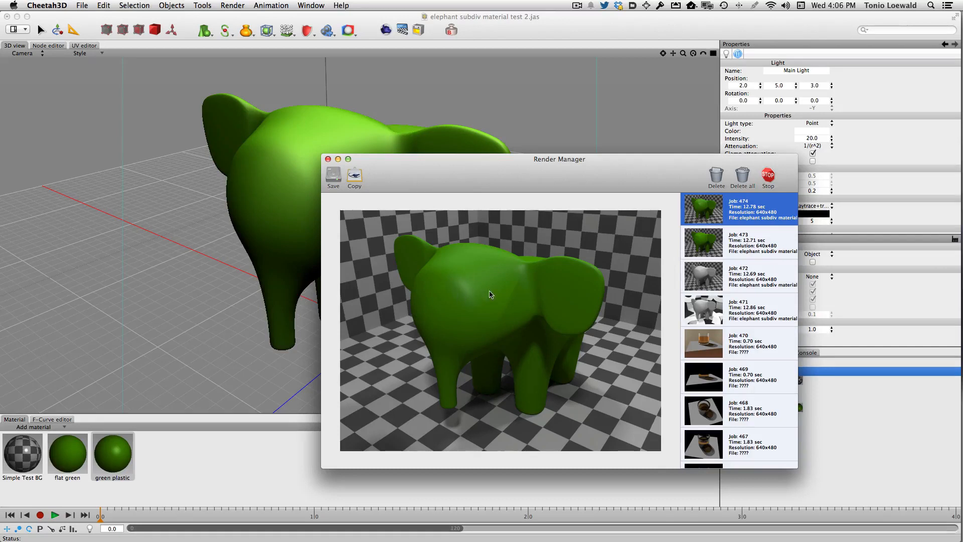
{"action": "left_click", "coordinate": [709, 244]}
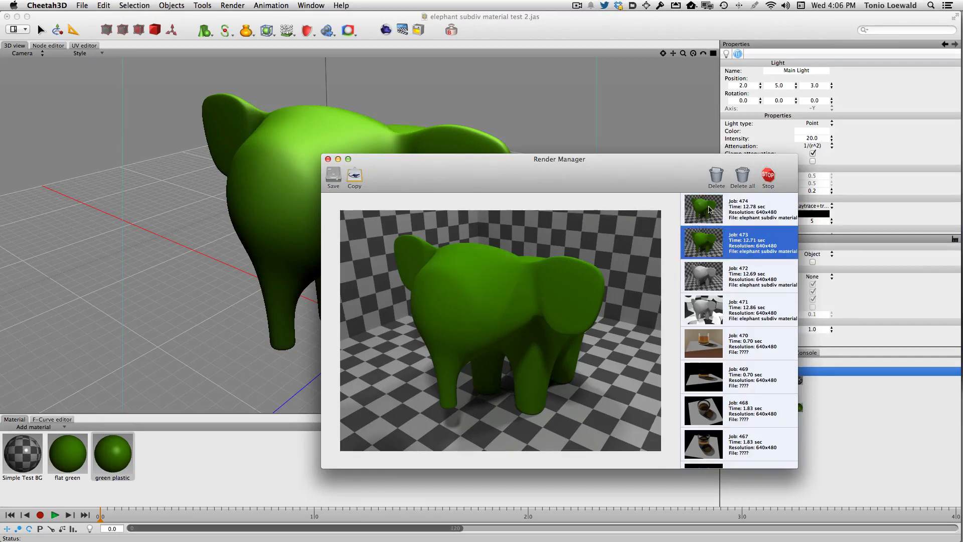
{"action": "left_click", "coordinate": [709, 209]}
{"action": "left_click", "coordinate": [709, 235]}
{"action": "left_click", "coordinate": [705, 214]}
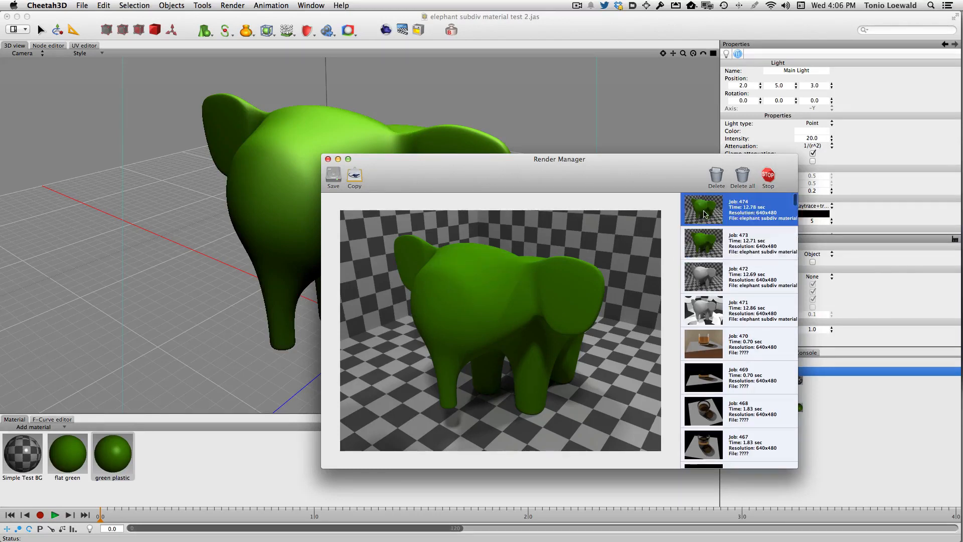
{"action": "key", "text": "super+w"}
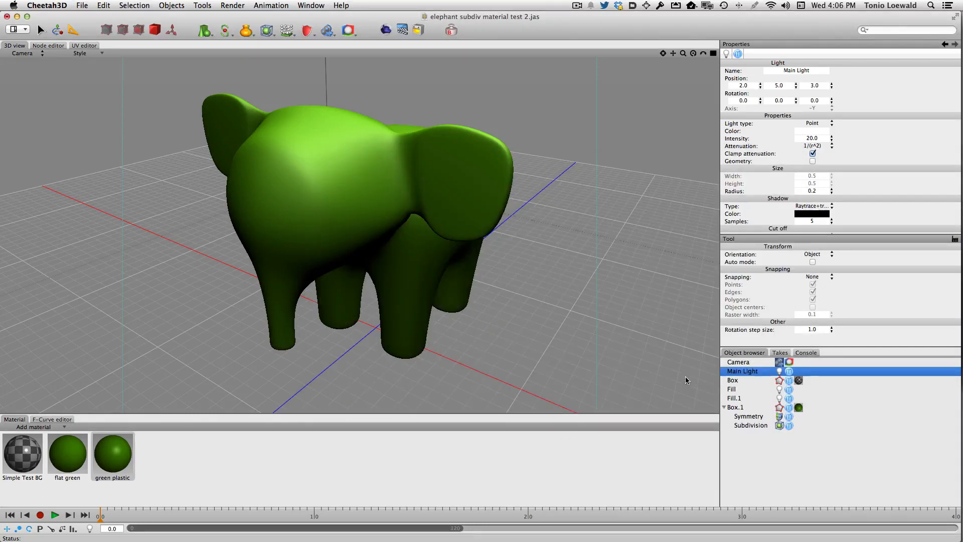
Step: Duplicate the green plastic material and rename the copy "reflective green plastic"
{"action": "left_click", "coordinate": [107, 468]}
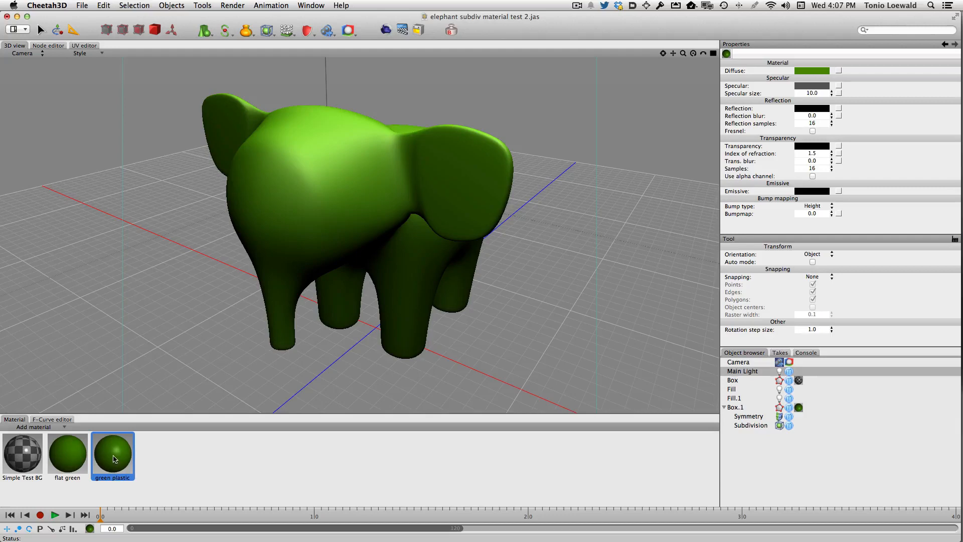
{"action": "key", "text": "super+d"}
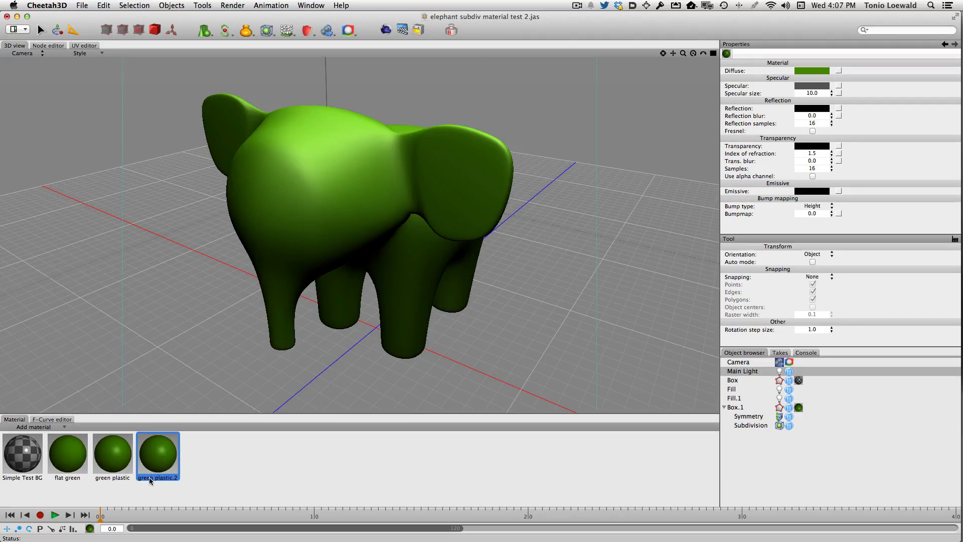
{"action": "type", "text": "reflec"}
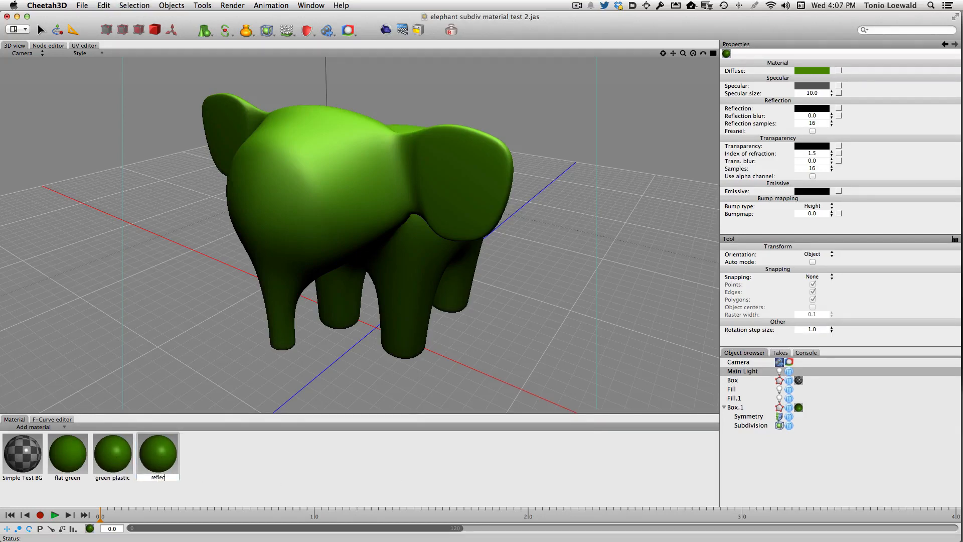
{"action": "type", "text": "tive green plastic"}
{"action": "key", "text": "Return"}
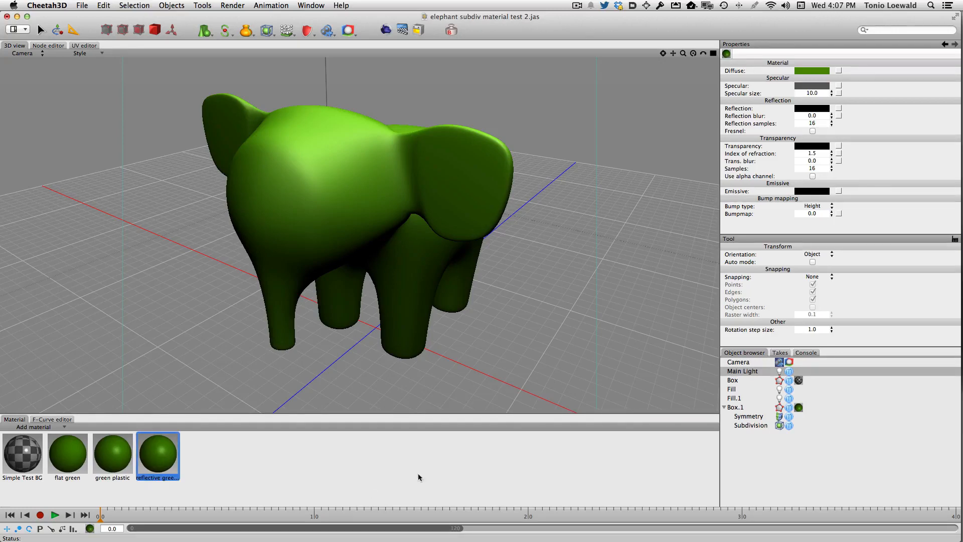
Step: Set both the specular and reflection colours of the reflective green plastic to the Tungsten crayon grey
{"action": "left_click", "coordinate": [807, 87]}
{"action": "left_click", "coordinate": [925, 386]}
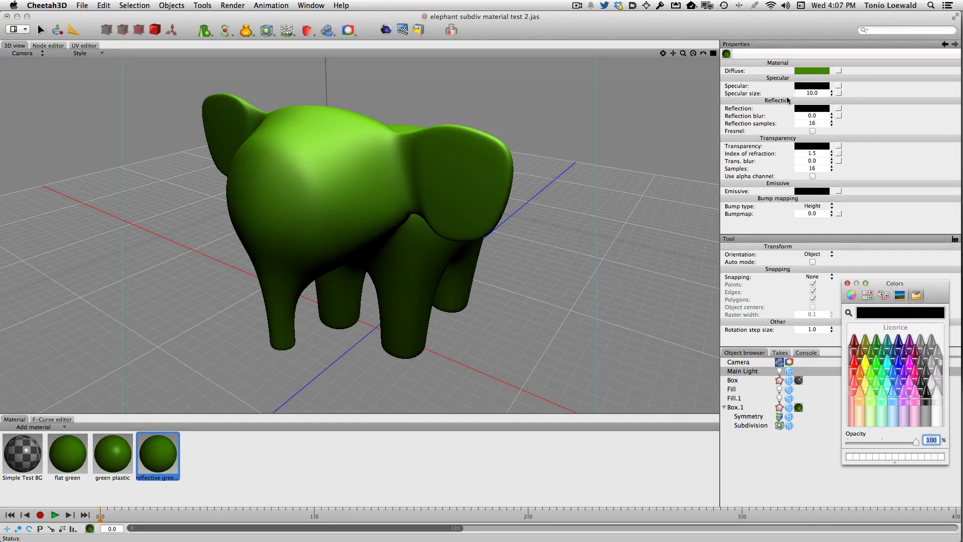
{"action": "left_click", "coordinate": [802, 109]}
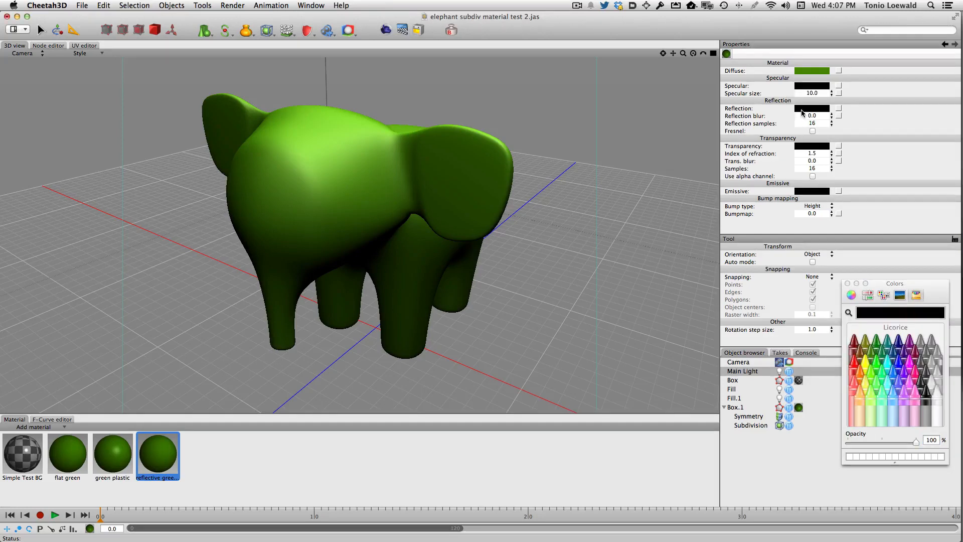
{"action": "left_click", "coordinate": [925, 374]}
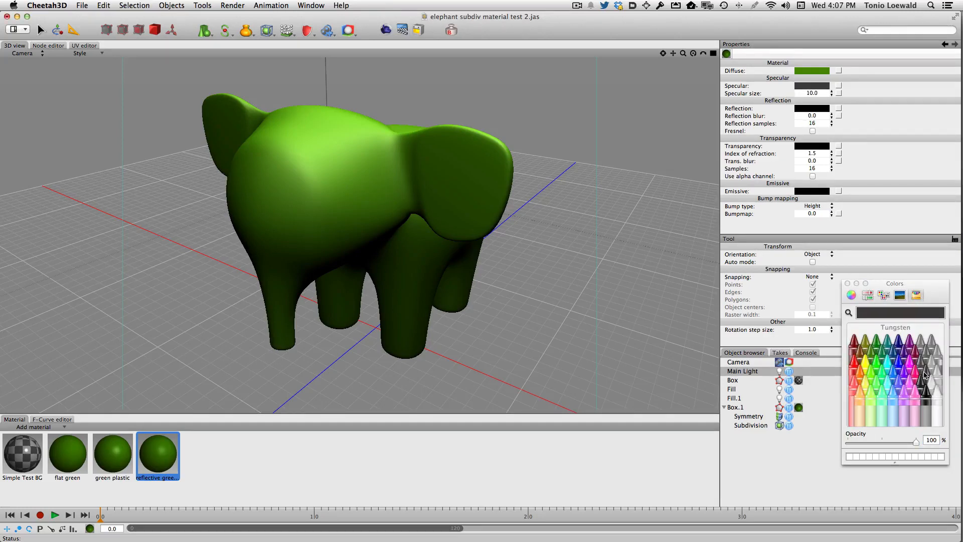
{"action": "left_click", "coordinate": [826, 108]}
{"action": "left_click", "coordinate": [926, 374]}
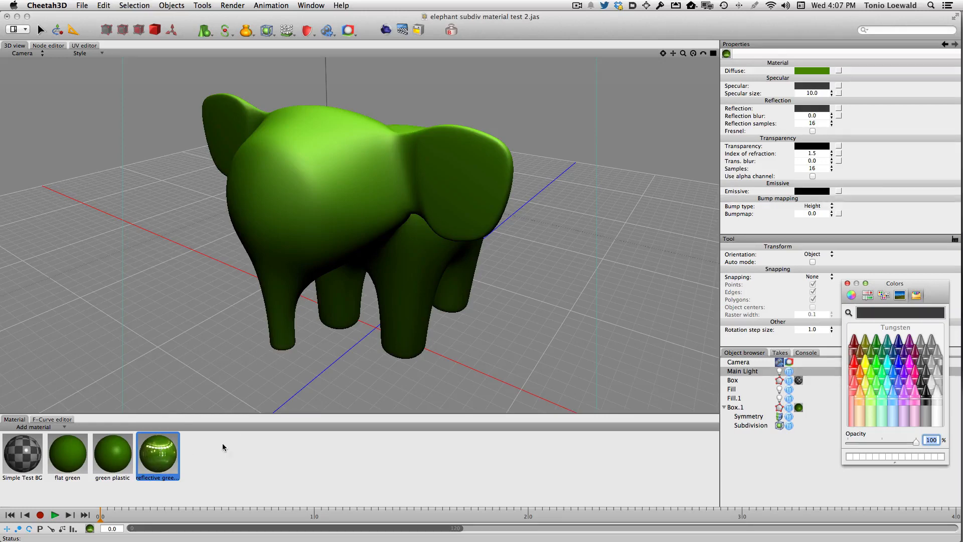
Step: Set the reflection blur of the reflective green plastic material to 0.2
{"action": "left_click", "coordinate": [815, 116]}
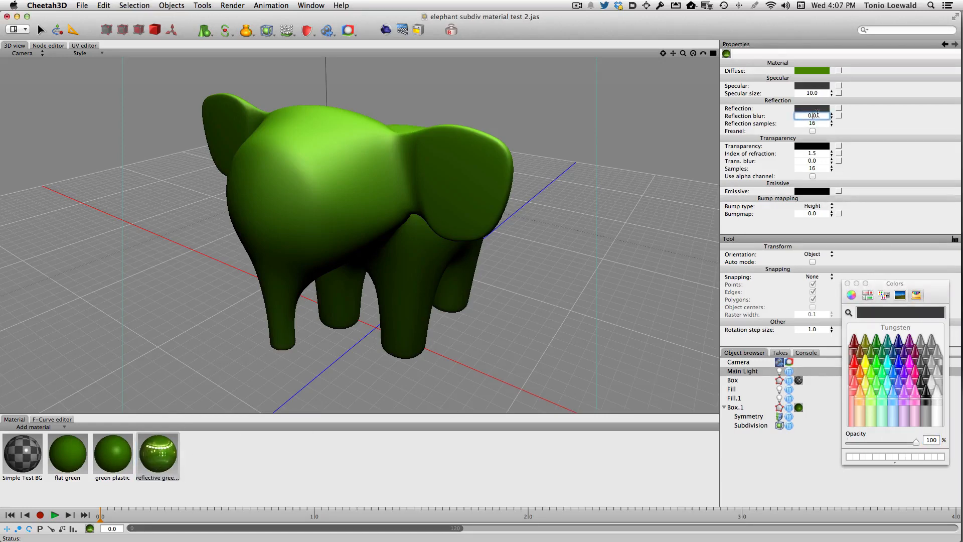
{"action": "type", "text": "0.2"}
{"action": "key", "text": "Tab"}
Step: Apply the reflective green plastic to the elephant and remove the green plastic material tag from Box.1
{"action": "left_click_drag", "start_coordinate": [160, 458], "coordinate": [346, 198]}
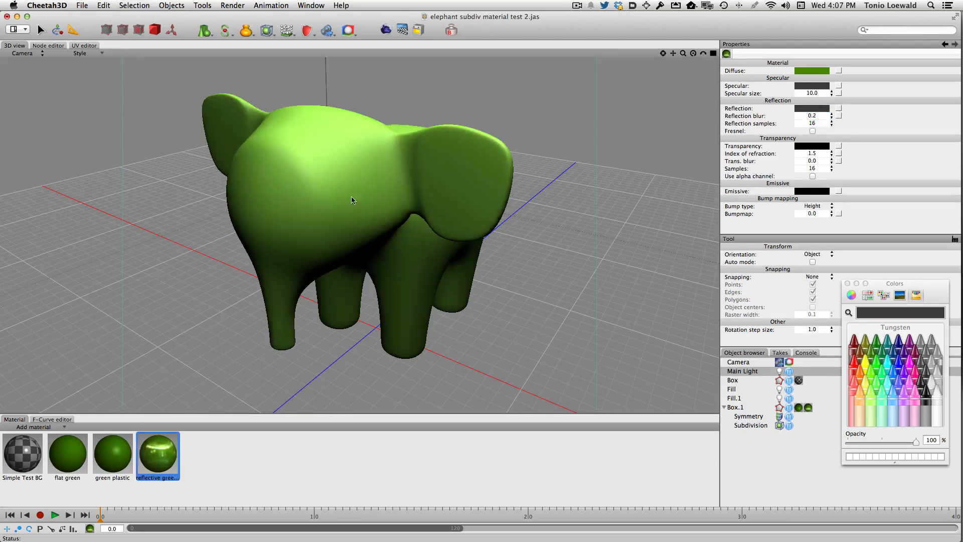
{"action": "left_click", "coordinate": [798, 407]}
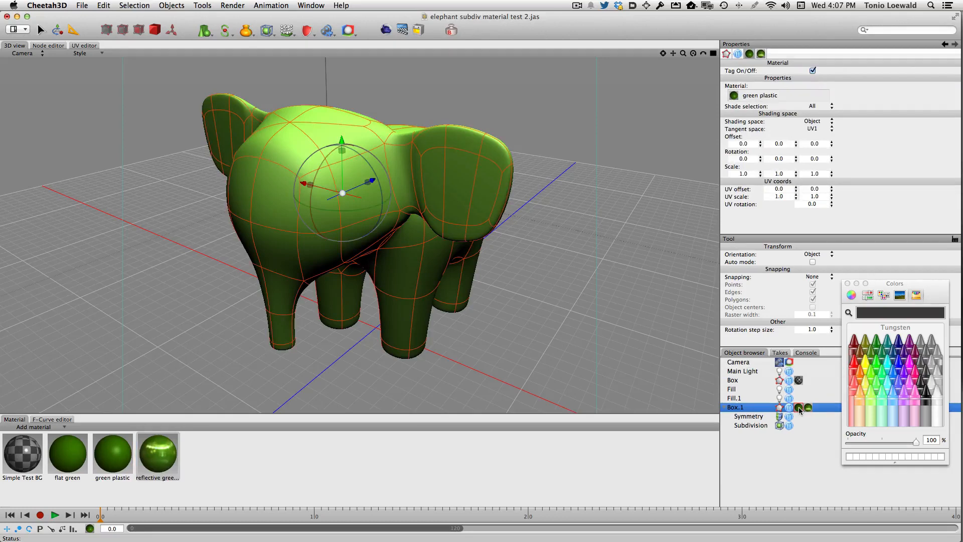
{"action": "key", "text": "Delete"}
Step: Render the scene with the reflective green plastic elephant and compare it with the green plastic render
{"action": "left_click", "coordinate": [387, 29]}
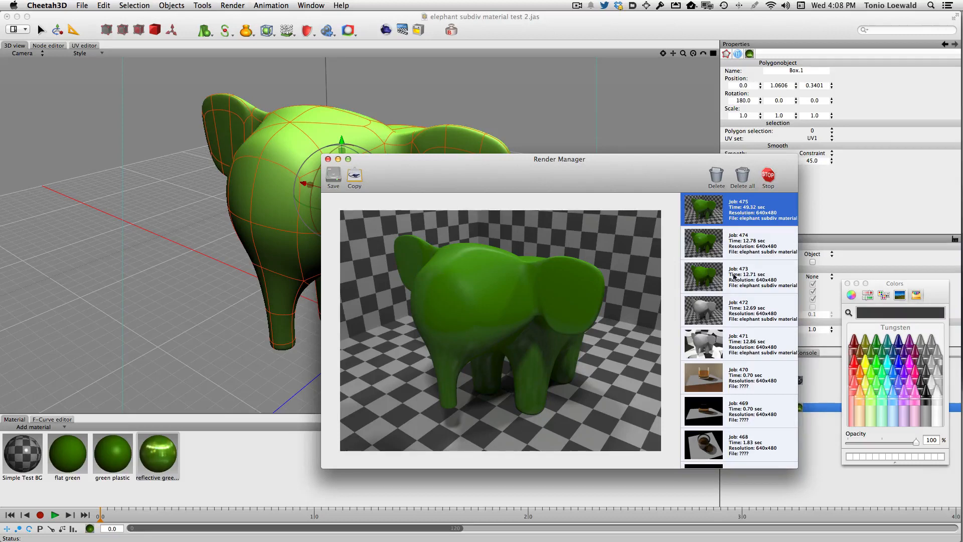
{"action": "left_click", "coordinate": [705, 244]}
{"action": "left_click", "coordinate": [708, 202]}
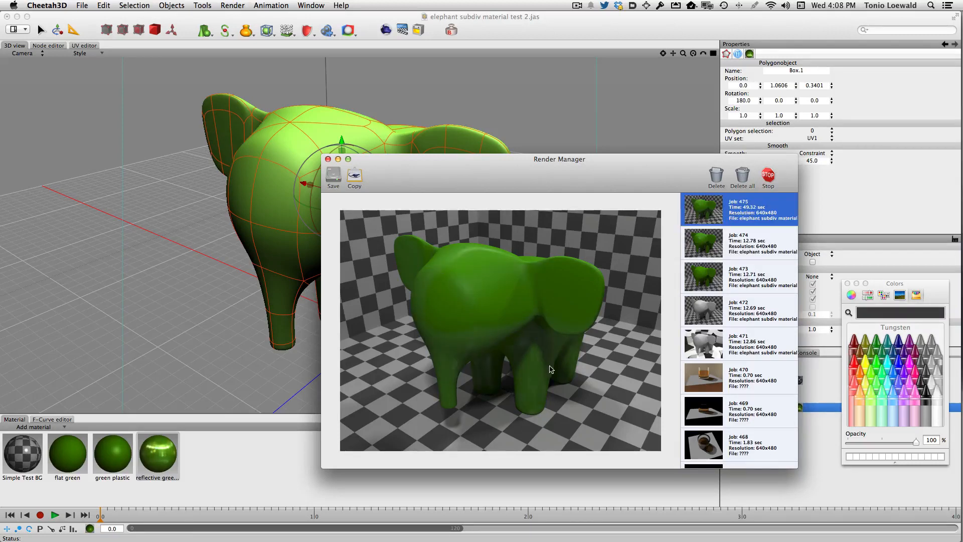
{"action": "left_click", "coordinate": [696, 251]}
{"action": "left_click", "coordinate": [709, 203]}
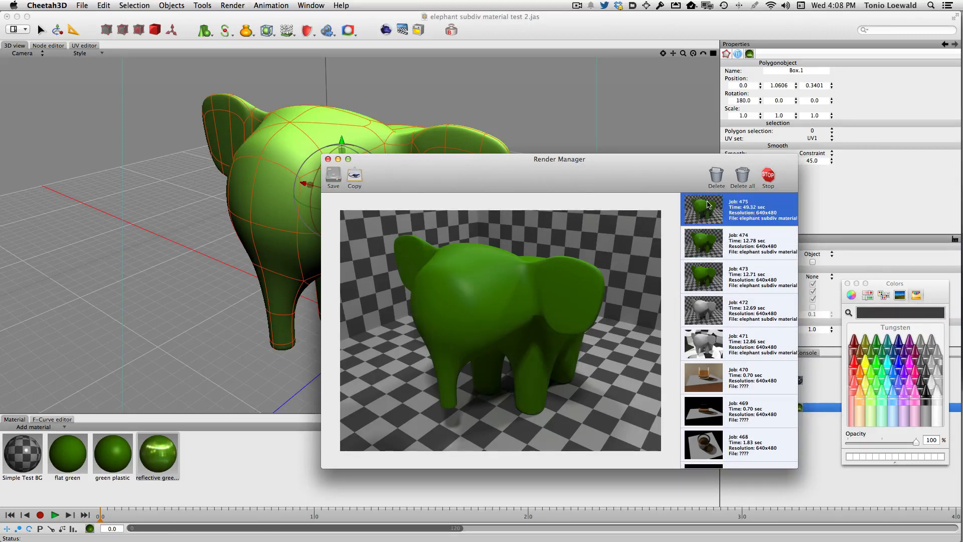
{"action": "left_click", "coordinate": [711, 251]}
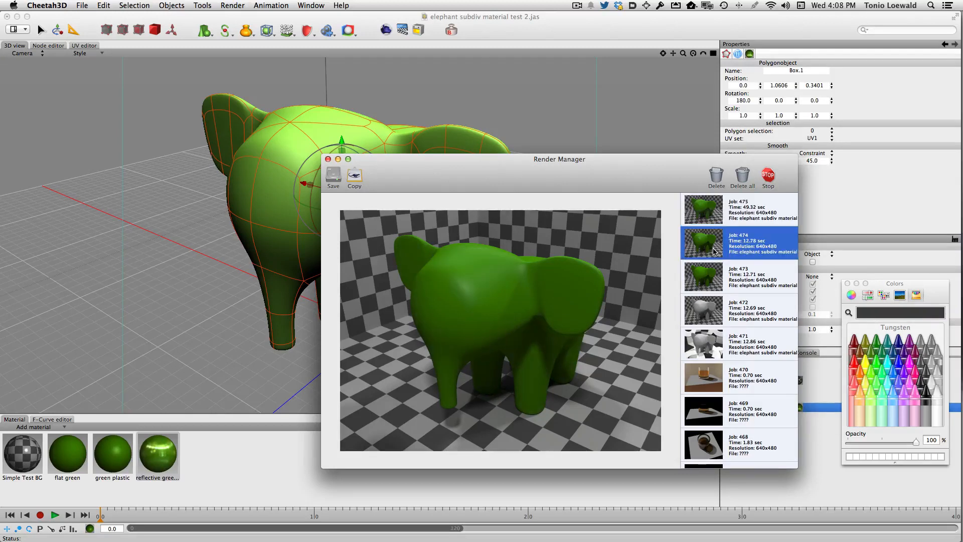
{"action": "left_click", "coordinate": [229, 469]}
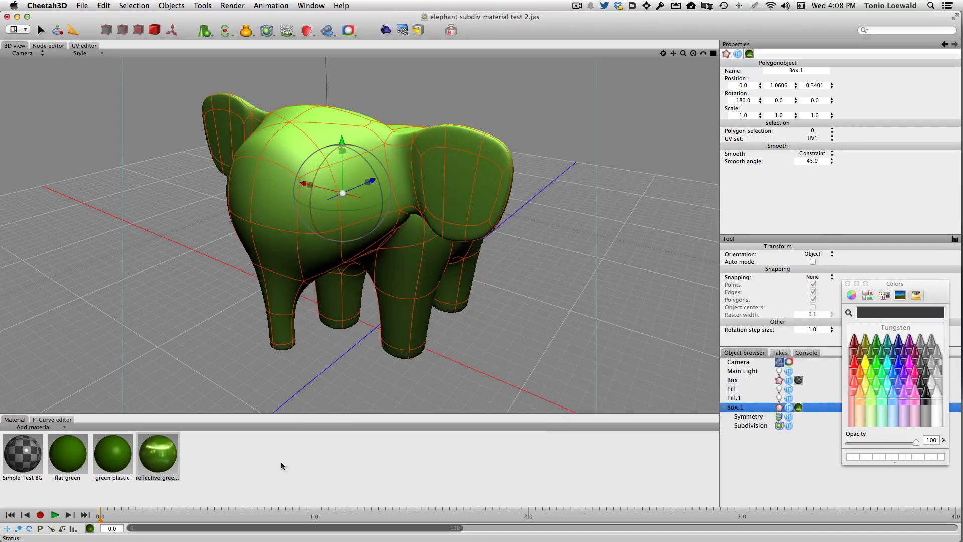
Step: Duplicate the green plastic material and rename the copy "hard rubber"
{"action": "left_click", "coordinate": [159, 459]}
{"action": "left_click", "coordinate": [106, 458]}
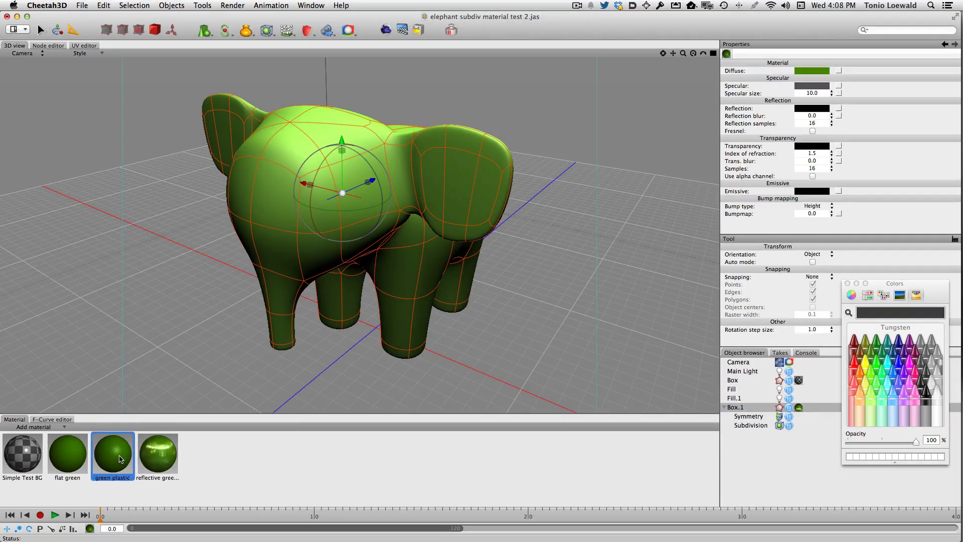
{"action": "key", "text": "super+c"}
{"action": "key", "text": "super+v"}
{"action": "double_click", "coordinate": [201, 478]}
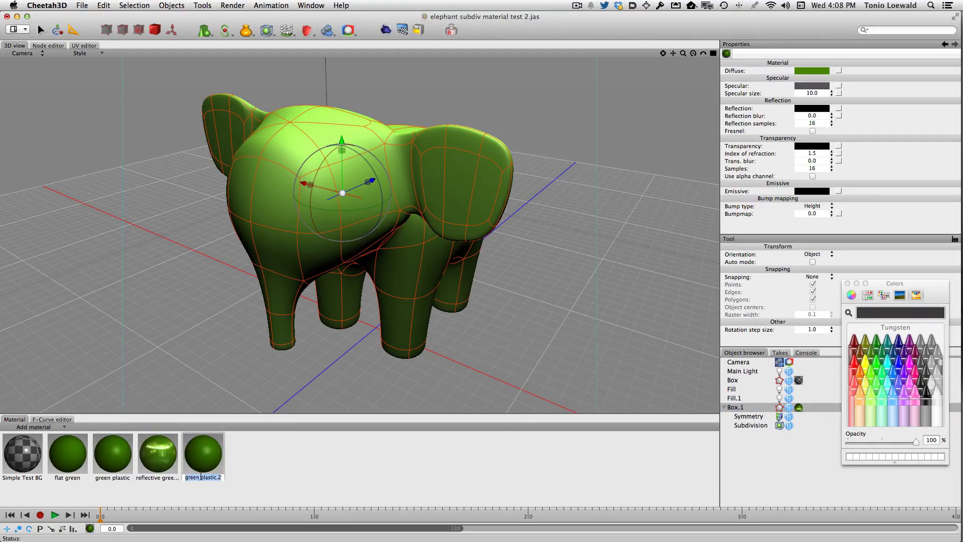
{"action": "type", "text": "hard rubber"}
{"action": "key", "text": "Return"}
Step: Give the hard rubber material a Tungsten crayon grey diffuse colour and a specular size of 5
{"action": "left_click", "coordinate": [813, 70]}
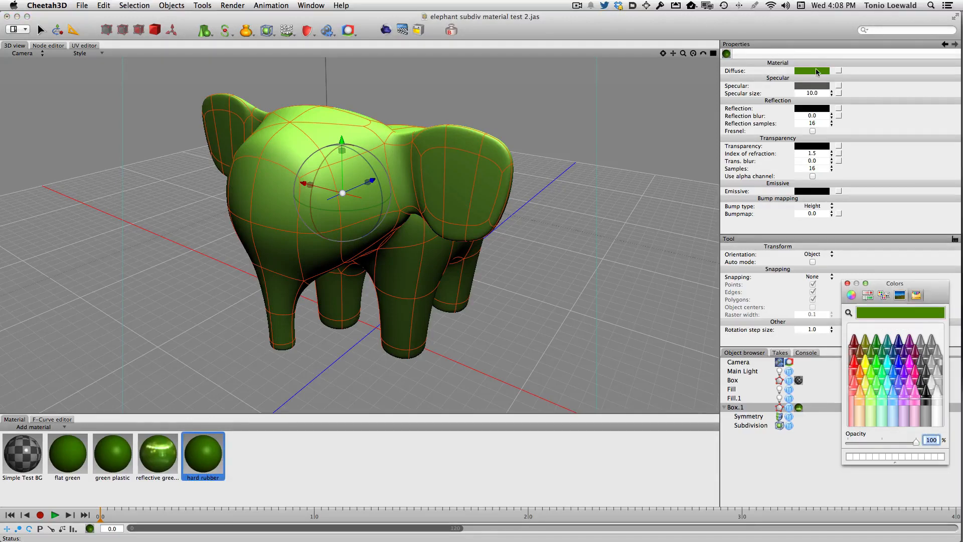
{"action": "left_click", "coordinate": [926, 377]}
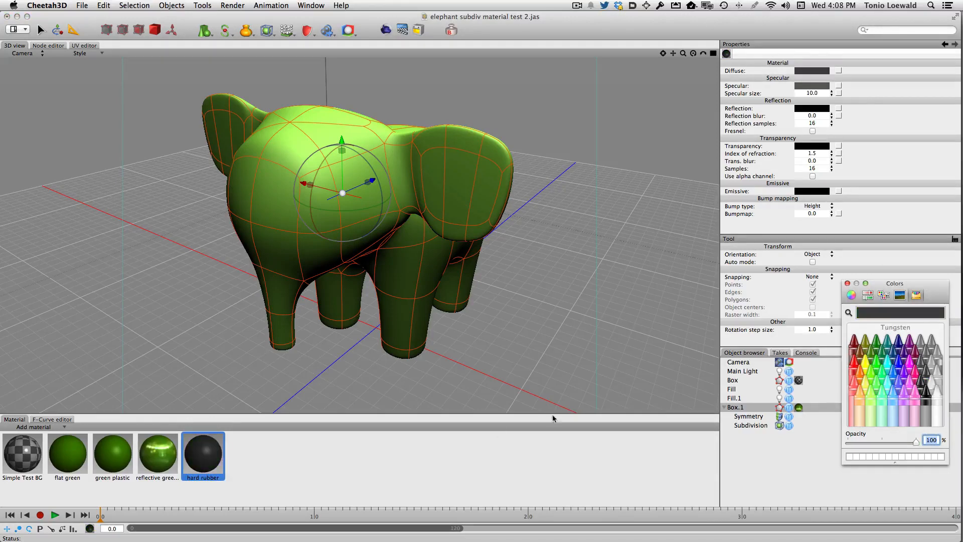
{"action": "left_click", "coordinate": [818, 93]}
{"action": "left_click_drag", "start_coordinate": [818, 91], "coordinate": [804, 92]}
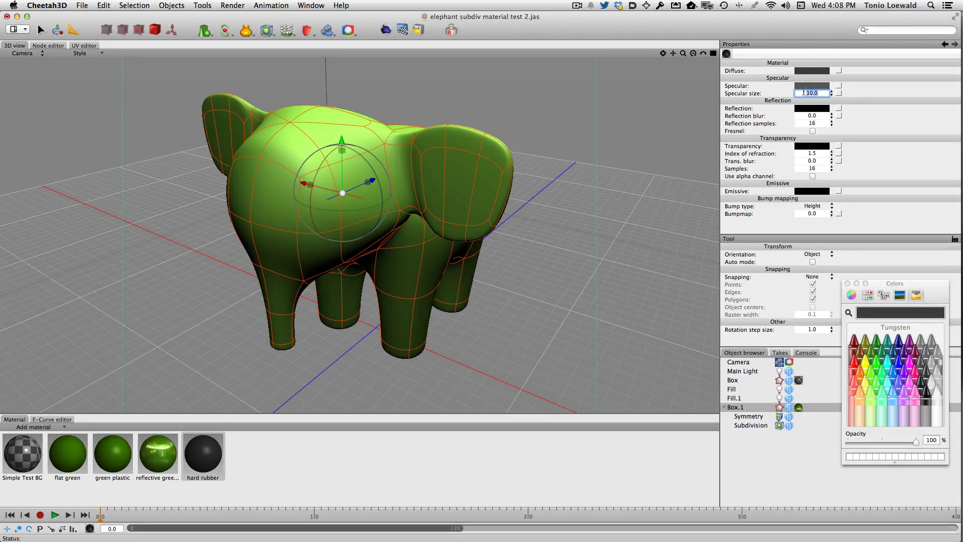
{"action": "type", "text": "5"}
{"action": "key", "text": "Tab"}
Step: Replace the elephant's reflective green plastic with the hard rubber material and render the scene
{"action": "left_click_drag", "start_coordinate": [203, 454], "coordinate": [354, 180]}
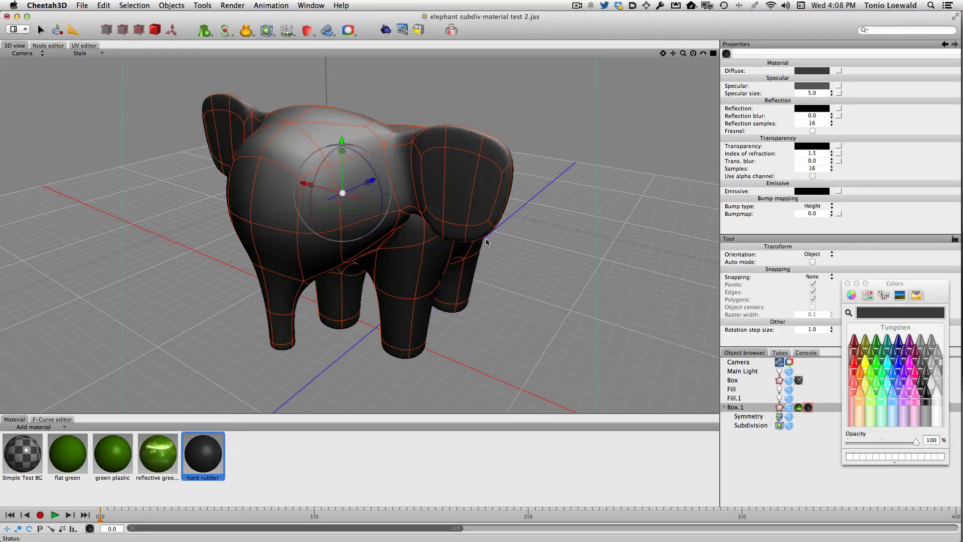
{"action": "left_click", "coordinate": [798, 406]}
{"action": "key", "text": "BackSpace"}
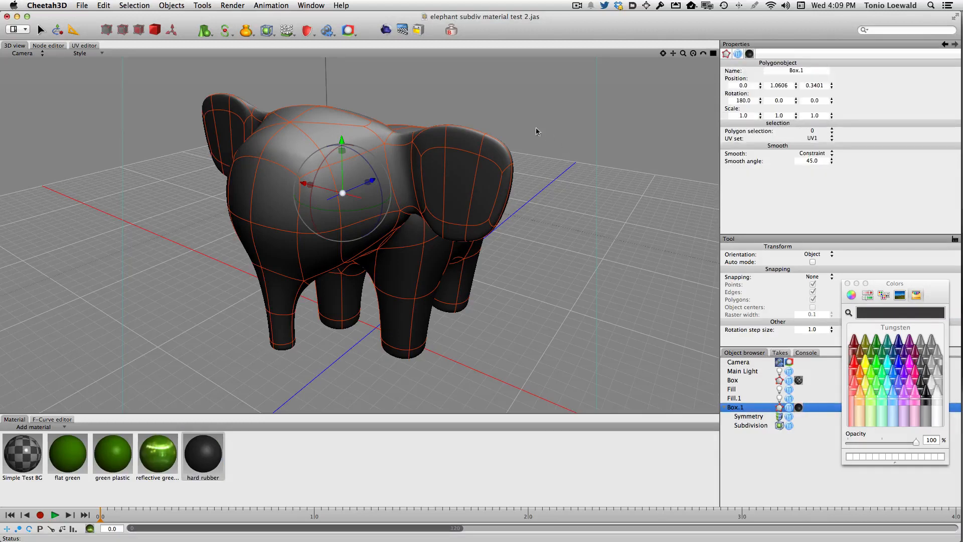
{"action": "left_click", "coordinate": [386, 32]}
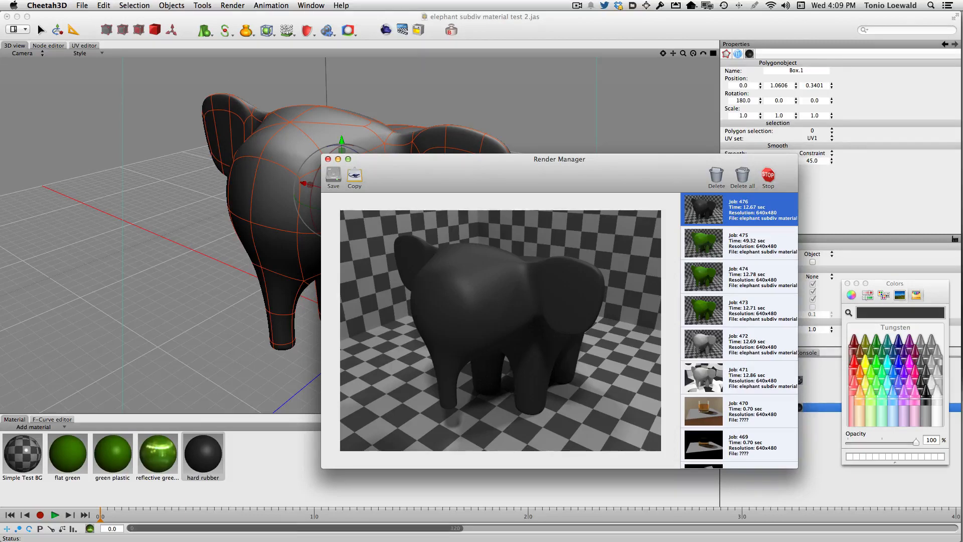
{"action": "key", "text": "super+w"}
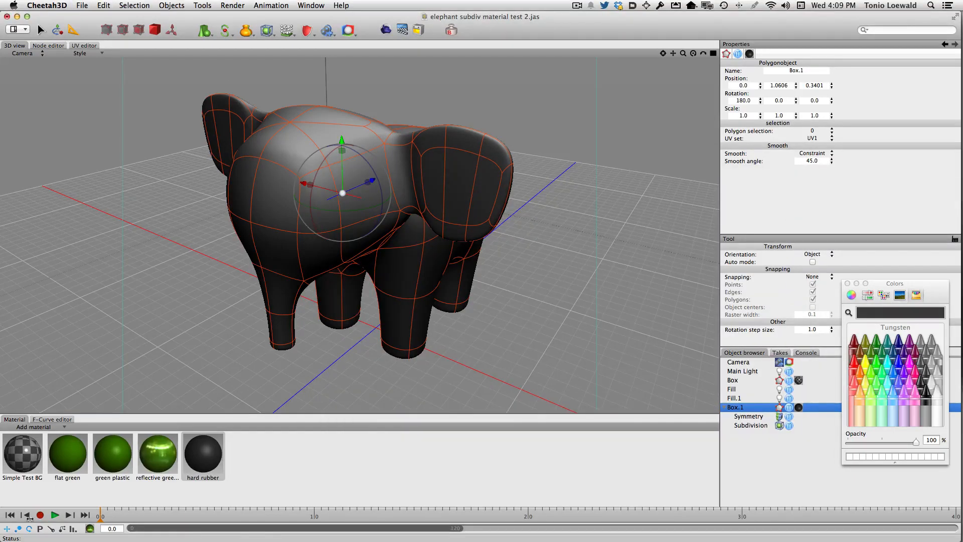
Step: Add the Steel preset from the metal materials to the scene's material list
{"action": "left_click", "coordinate": [318, 446]}
{"action": "left_click", "coordinate": [43, 428]}
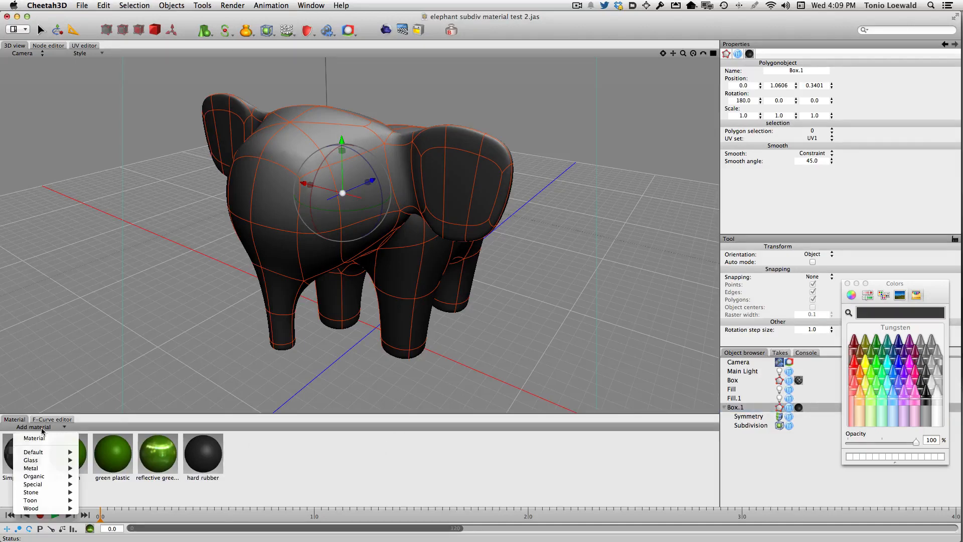
{"action": "mouse_move", "coordinate": [39, 468]}
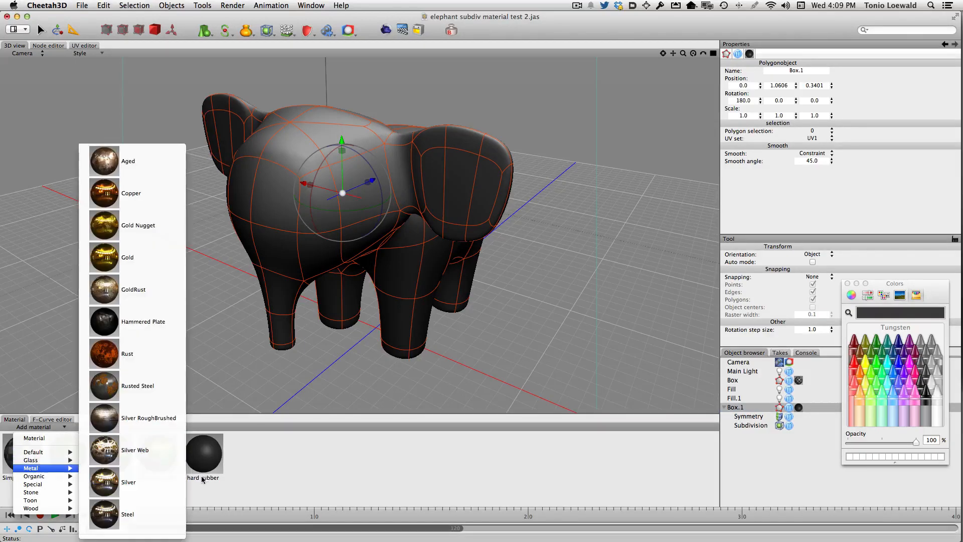
{"action": "left_click", "coordinate": [136, 522]}
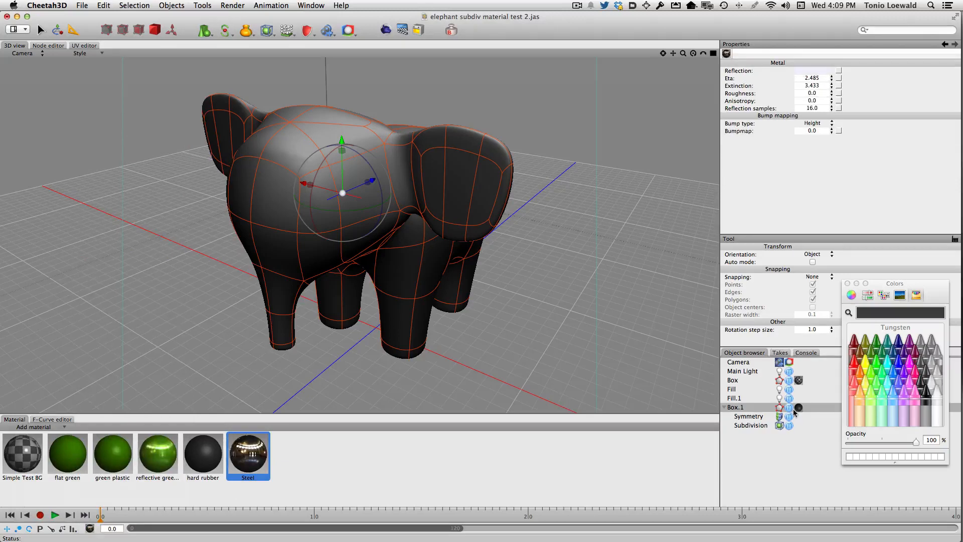
Step: Replace the elephant's hard rubber with the Steel material and render the scene
{"action": "left_click", "coordinate": [798, 408]}
{"action": "key", "text": "Delete"}
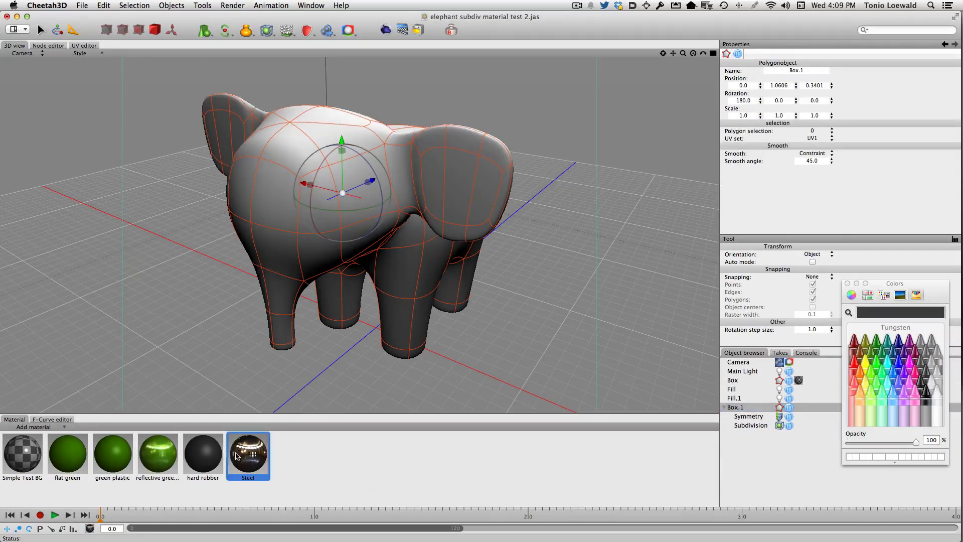
{"action": "left_click_drag", "start_coordinate": [238, 455], "coordinate": [297, 186]}
{"action": "left_click", "coordinate": [386, 30]}
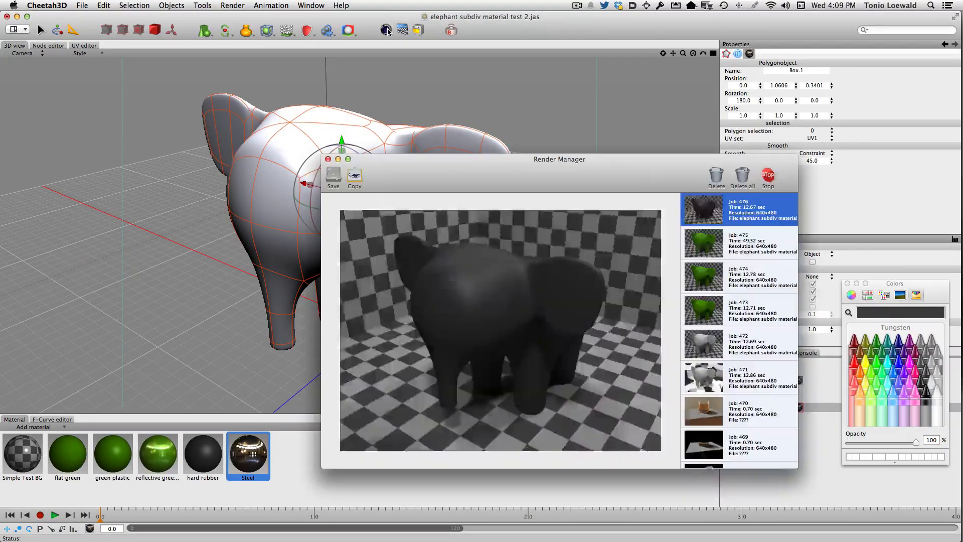
{"action": "left_click", "coordinate": [387, 30]}
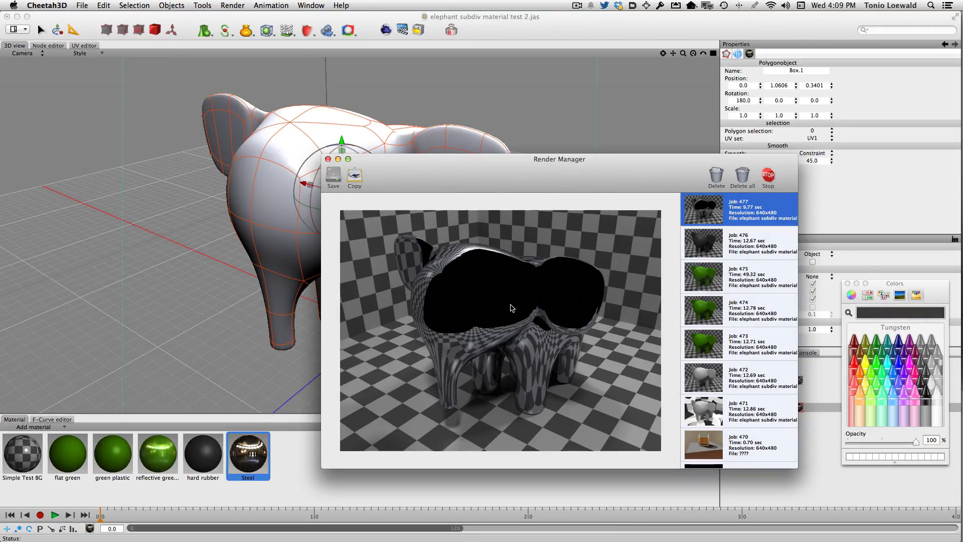
Step: Examine the scene layout in the four-view and an enlarged front view, ending in the full camera view
{"action": "left_click", "coordinate": [380, 110]}
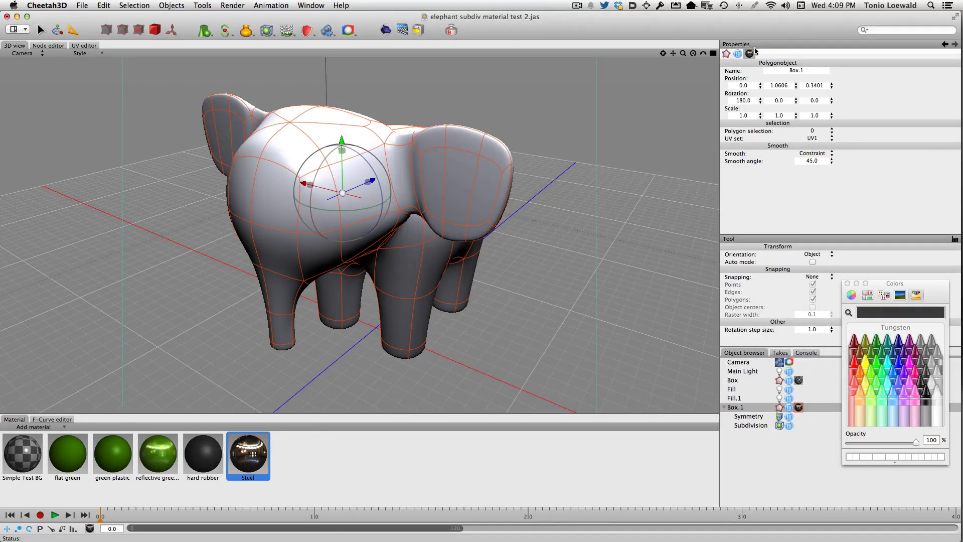
{"action": "left_click", "coordinate": [713, 53]}
{"action": "left_click", "coordinate": [482, 191]}
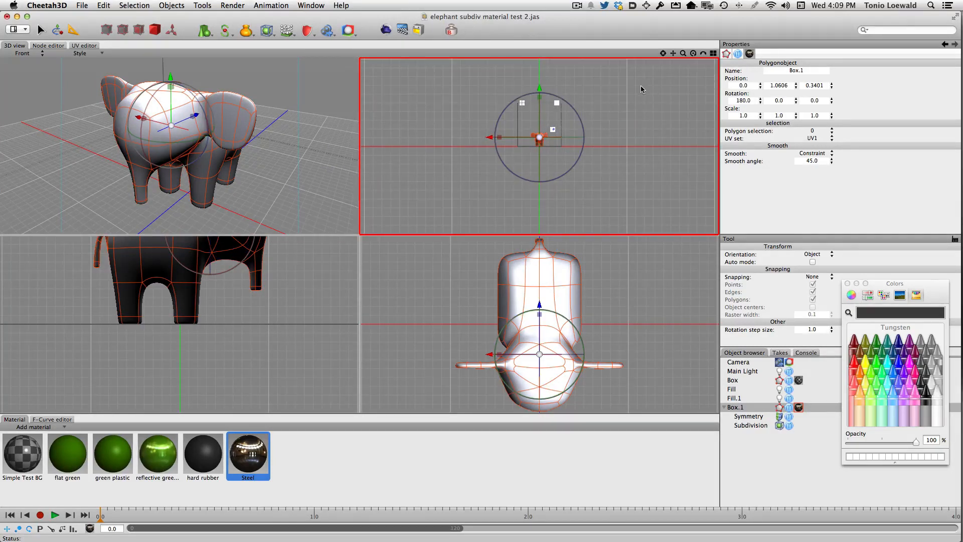
{"action": "left_click", "coordinate": [713, 53]}
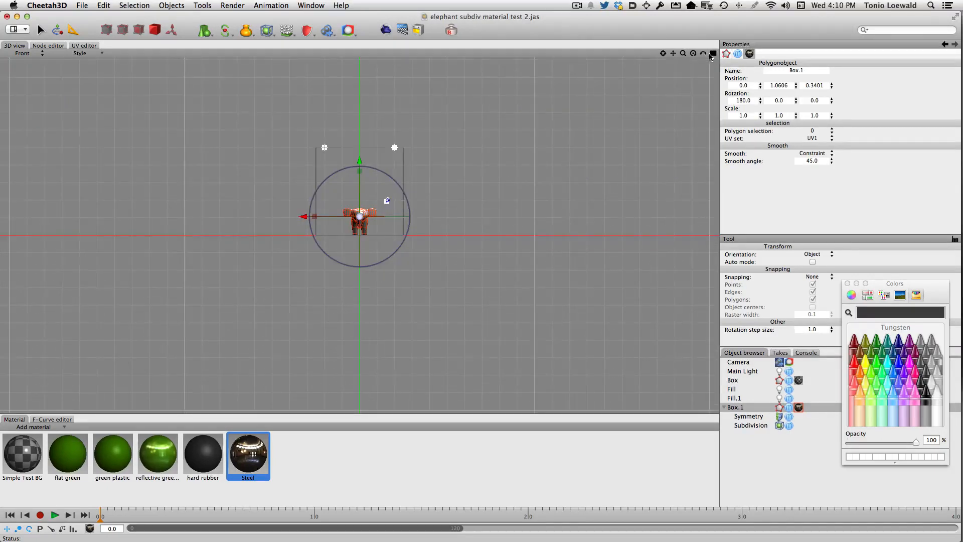
{"action": "left_click", "coordinate": [713, 53]}
{"action": "left_click", "coordinate": [328, 122]}
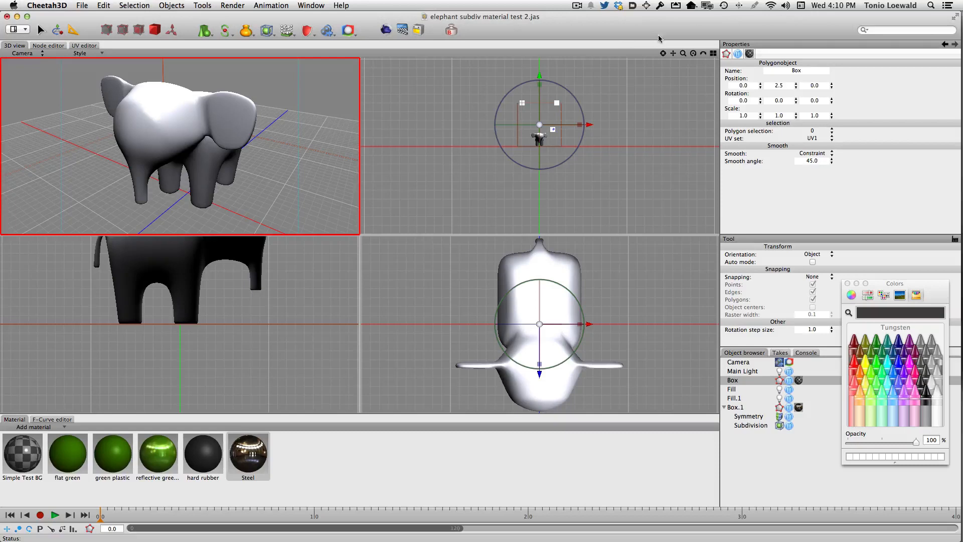
{"action": "left_click", "coordinate": [713, 53]}
Step: Review the steel elephant's render again and inspect the camera's background colour
{"action": "key", "text": "super+shift+r"}
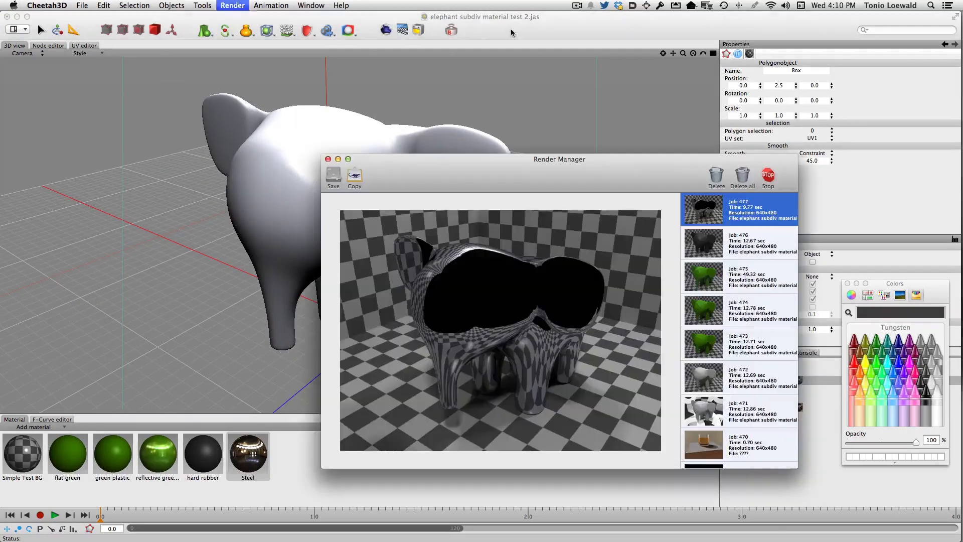
{"action": "left_click", "coordinate": [328, 159]}
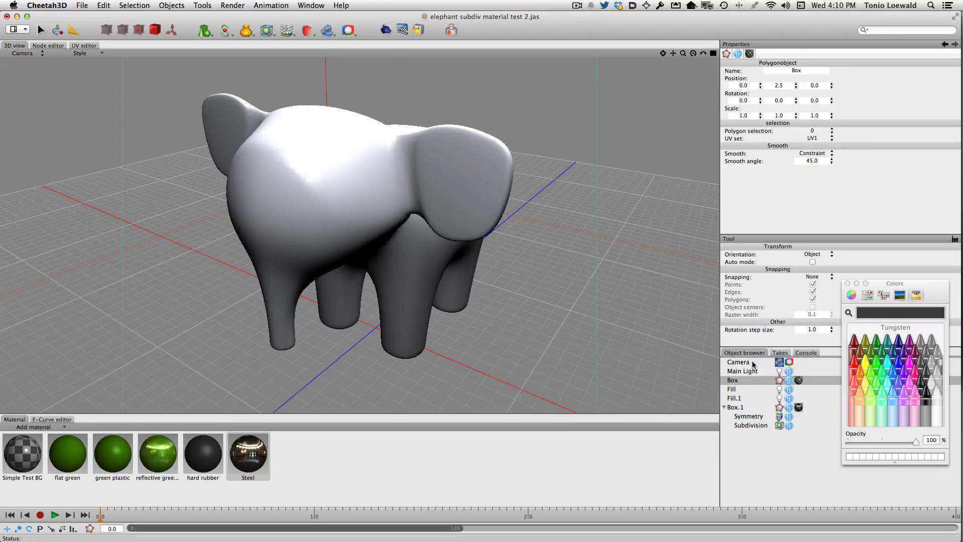
{"action": "left_click", "coordinate": [776, 362]}
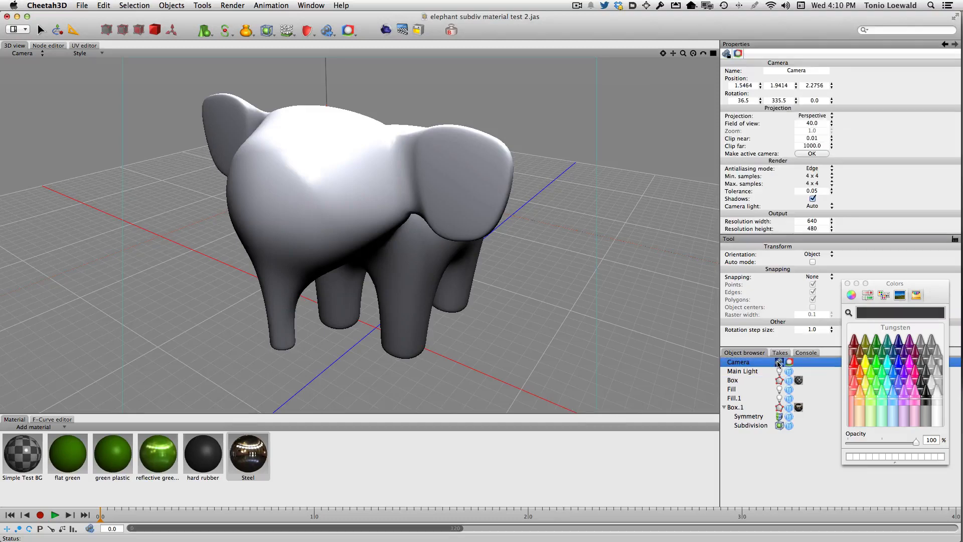
{"action": "scroll", "coordinate": [768, 198], "scroll_direction": "down", "scroll_amount": 5}
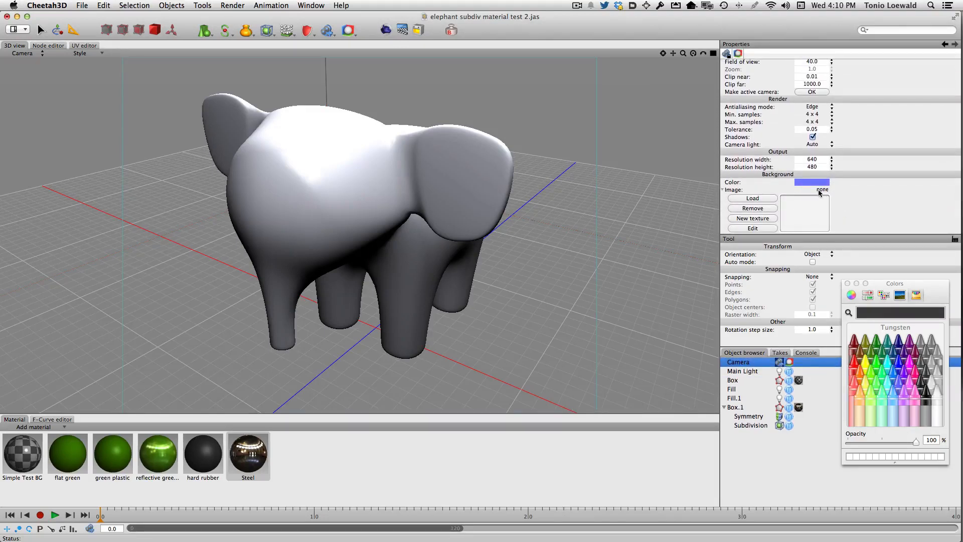
{"action": "left_click", "coordinate": [806, 184]}
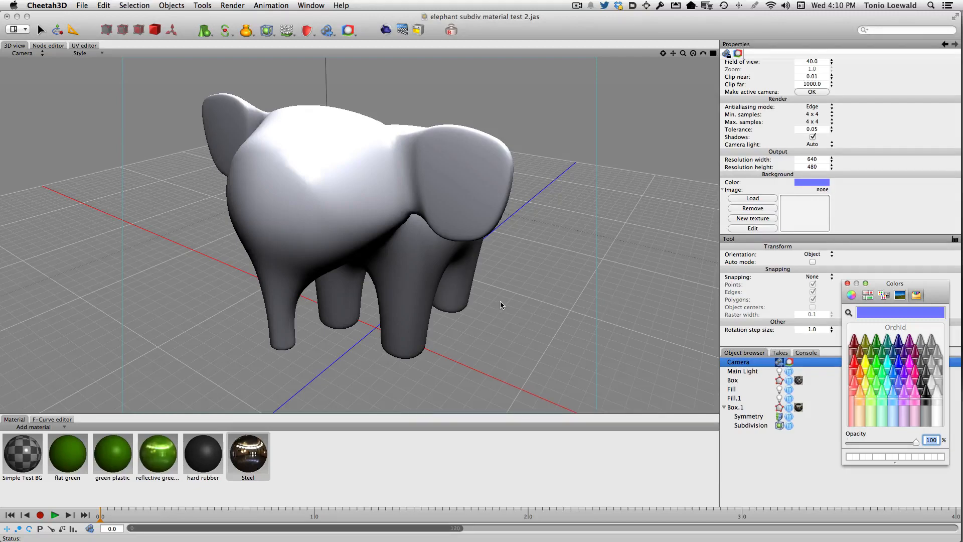
Step: Set the Steel material's roughness to 0.2 and render the scene
{"action": "left_click", "coordinate": [249, 459]}
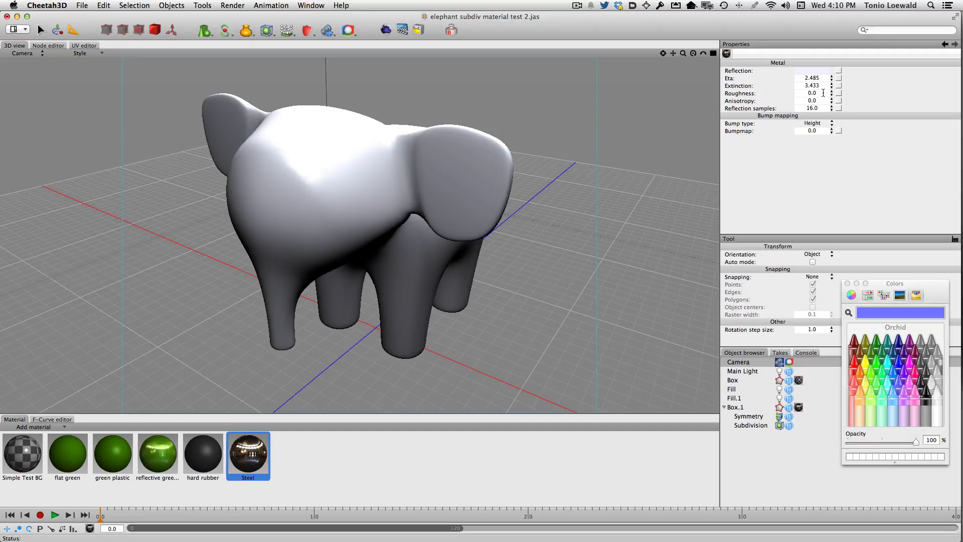
{"action": "left_click", "coordinate": [802, 94]}
{"action": "type", "text": "0.2"}
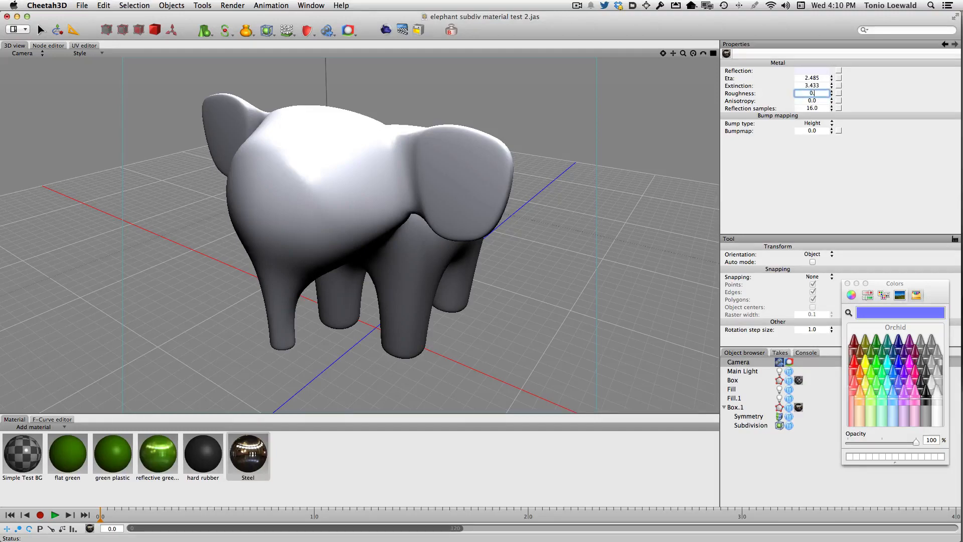
{"action": "key", "text": "Return"}
{"action": "left_click", "coordinate": [386, 29]}
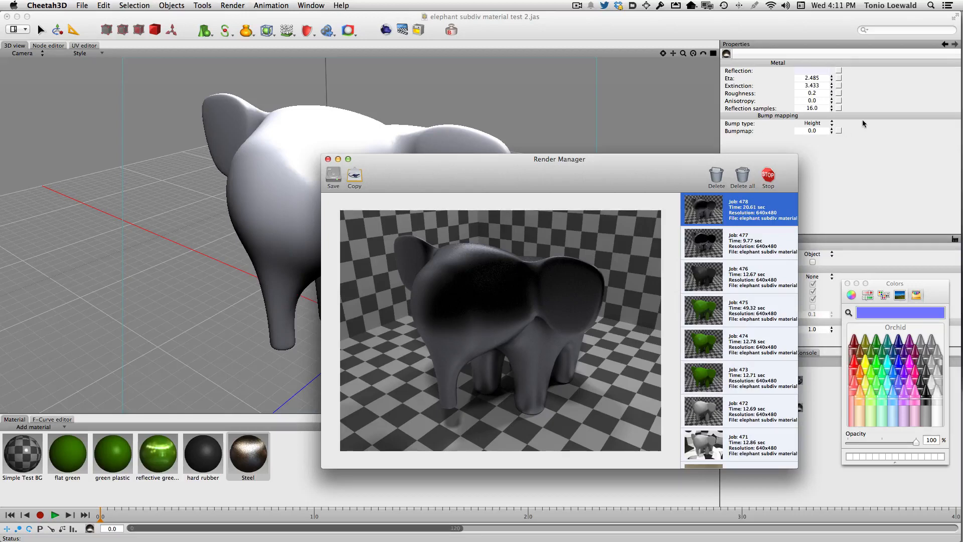
Step: Set the Steel material's anisotropy to 0.8 and render the scene
{"action": "left_click", "coordinate": [816, 100]}
{"action": "left_click", "coordinate": [799, 100]}
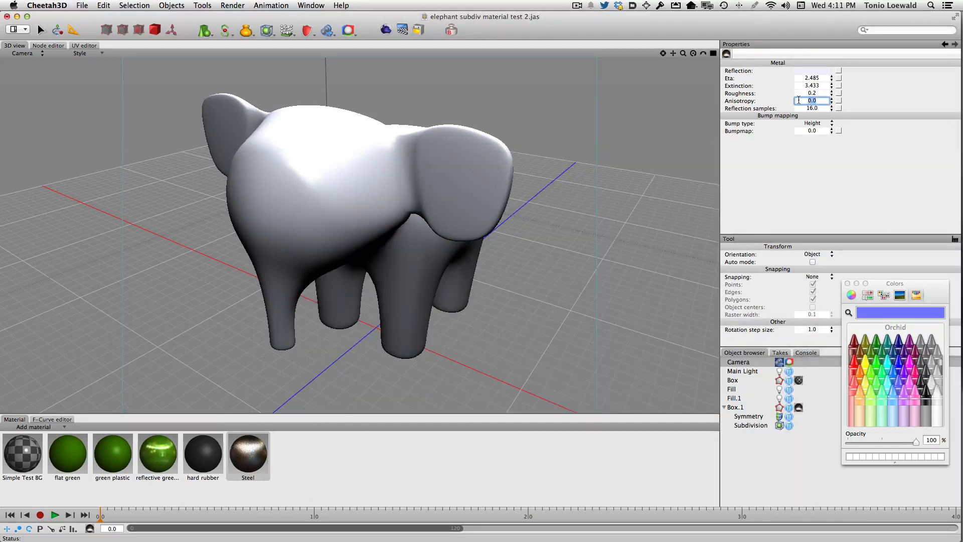
{"action": "type", "text": "0.8"}
{"action": "key", "text": "Tab"}
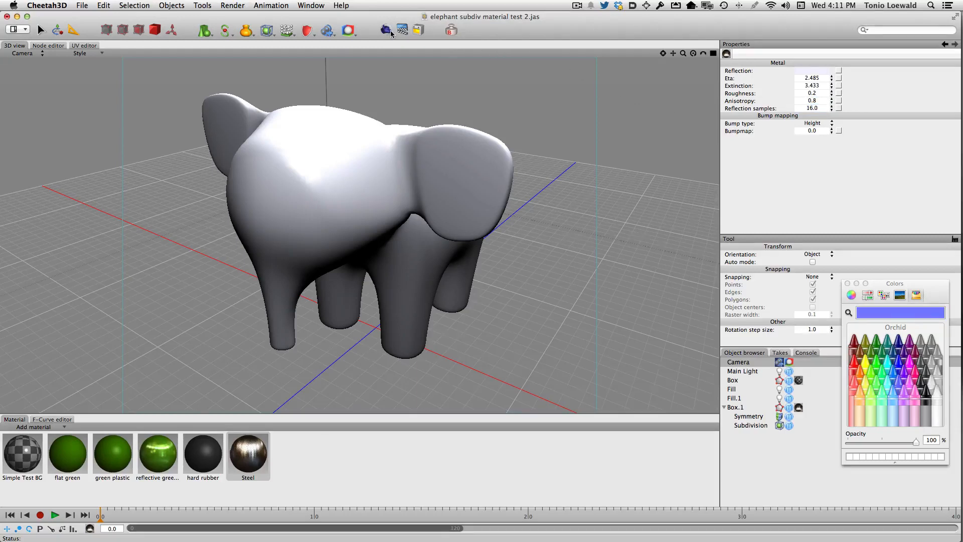
{"action": "left_click", "coordinate": [386, 30]}
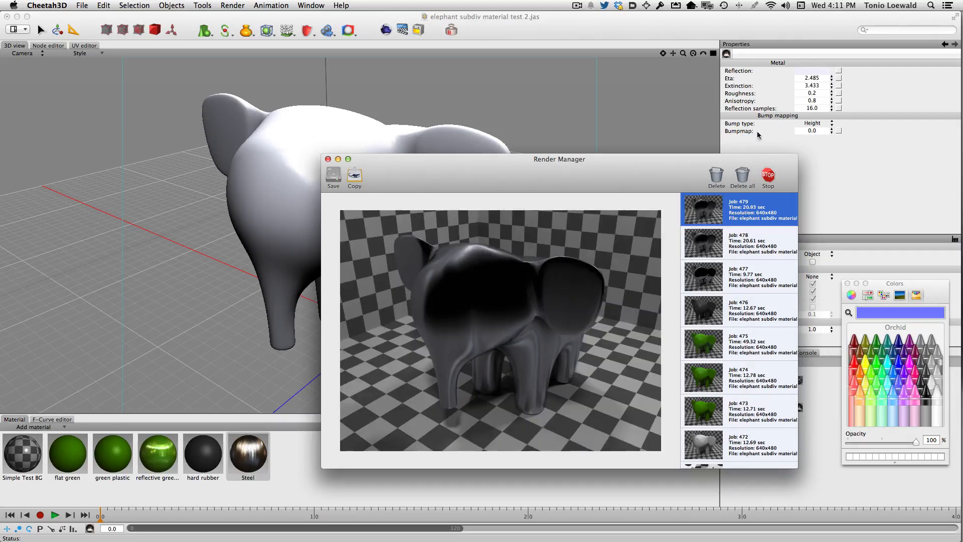
Step: Compare the anisotropic, rough and smooth steel renders in the render list, and close the Render Manager
{"action": "left_click", "coordinate": [716, 242]}
{"action": "left_click", "coordinate": [715, 219]}
{"action": "left_click", "coordinate": [702, 286]}
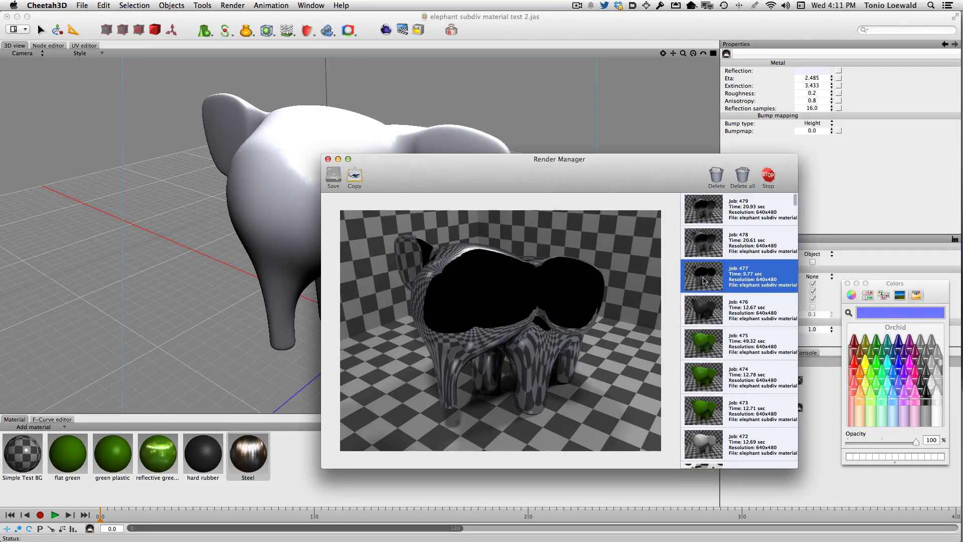
{"action": "left_click", "coordinate": [696, 247]}
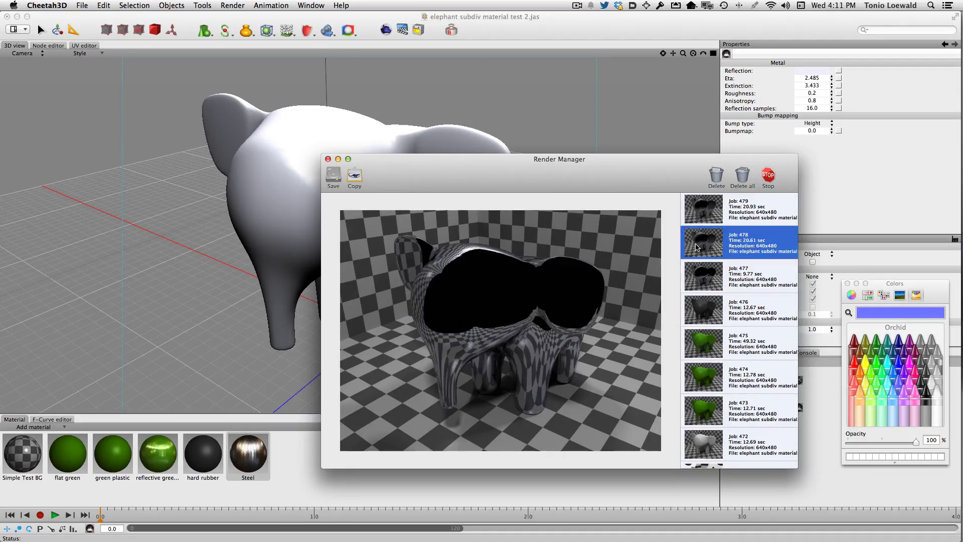
{"action": "left_click", "coordinate": [712, 217]}
{"action": "key", "text": "Down"}
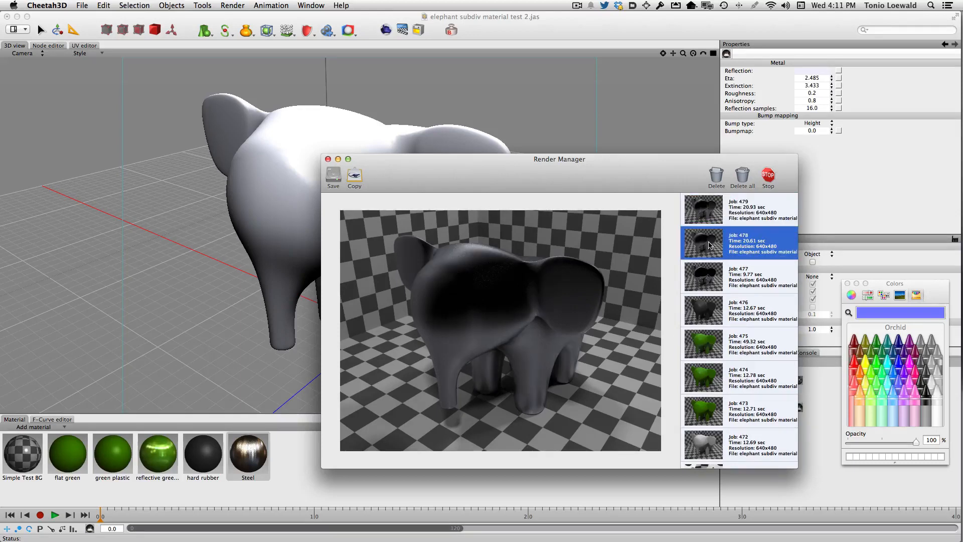
{"action": "left_click", "coordinate": [708, 215]}
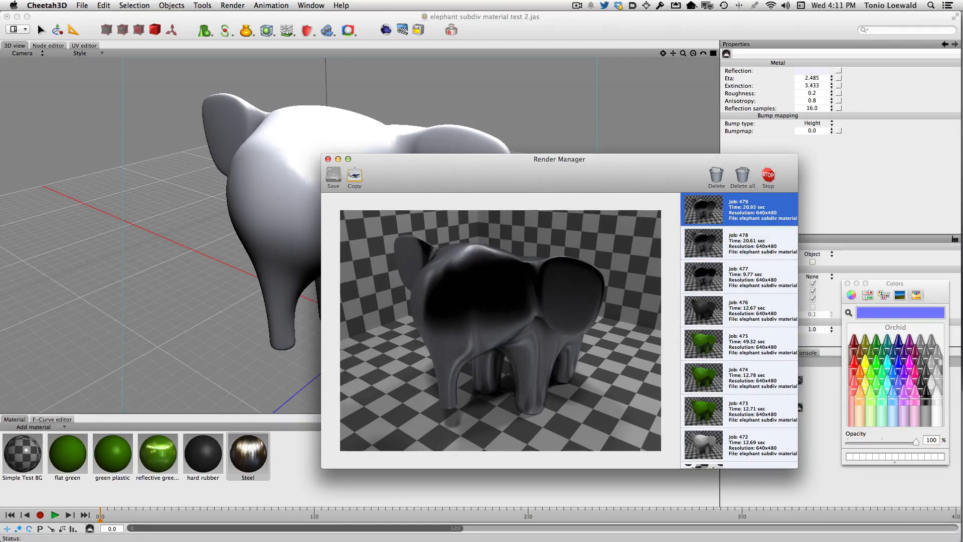
{"action": "key", "text": "super+w"}
Step: Add the Glass preset from the glass materials to the scene's material list
{"action": "left_click", "coordinate": [27, 429]}
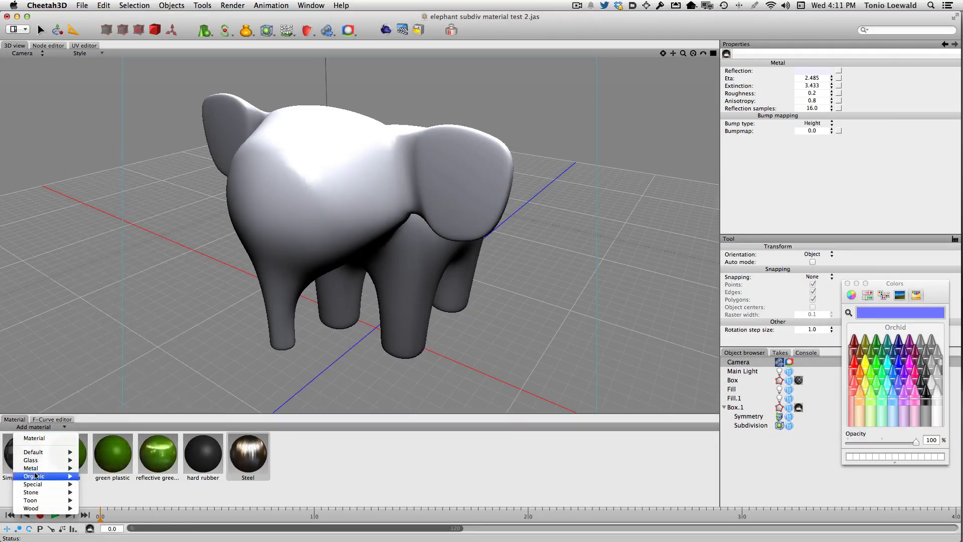
{"action": "mouse_move", "coordinate": [33, 459]}
{"action": "left_click", "coordinate": [115, 491]}
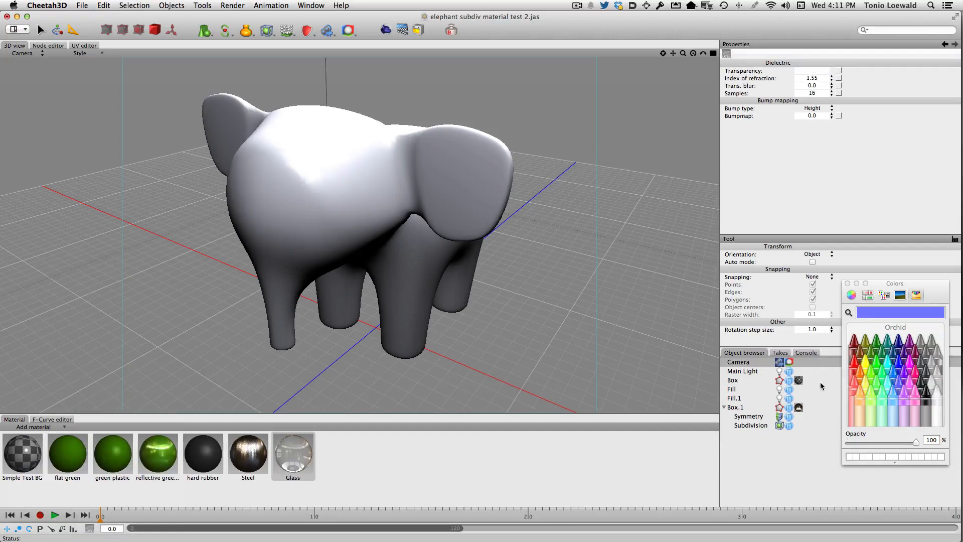
Step: Replace the elephant's Steel with the Glass material and render the scene
{"action": "left_click", "coordinate": [801, 408]}
{"action": "key", "text": "BackSpace"}
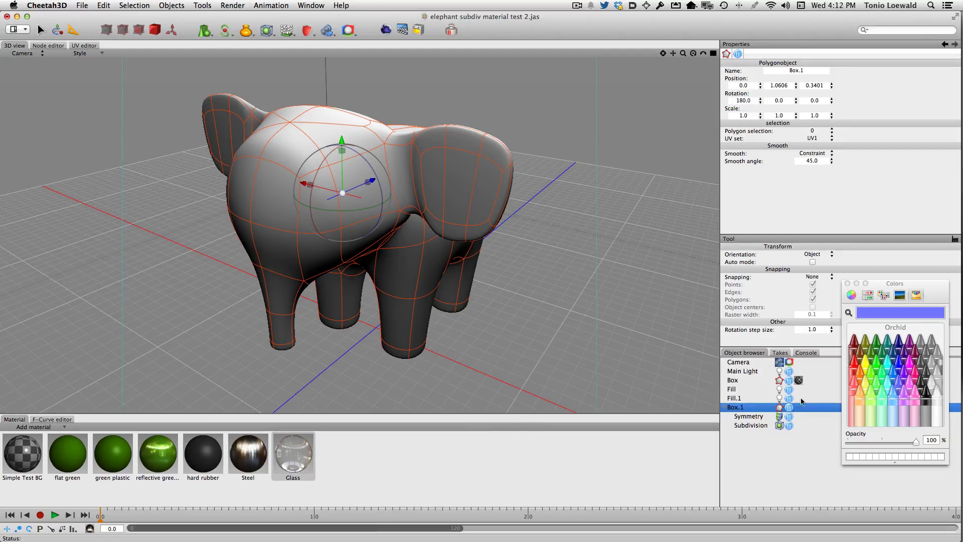
{"action": "left_click_drag", "start_coordinate": [291, 466], "coordinate": [420, 211]}
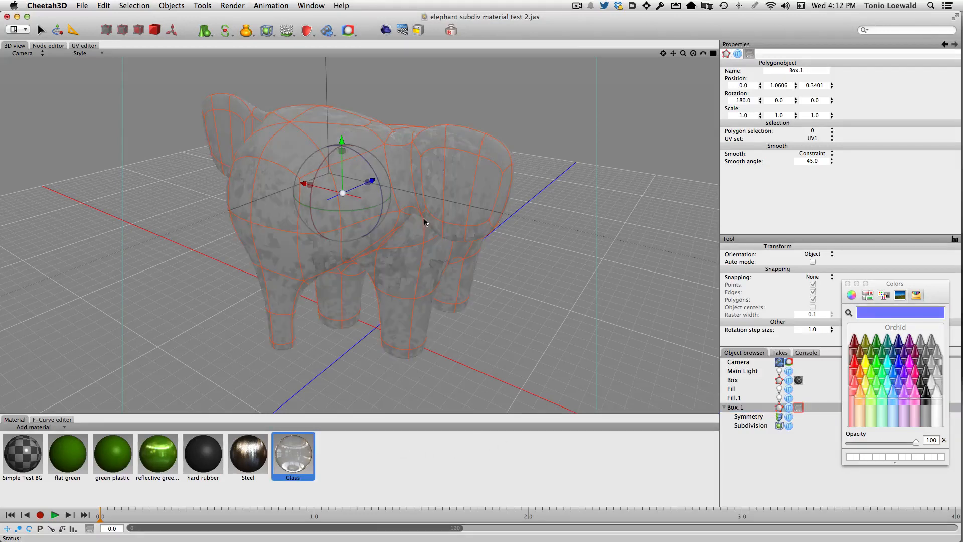
{"action": "left_click", "coordinate": [386, 31]}
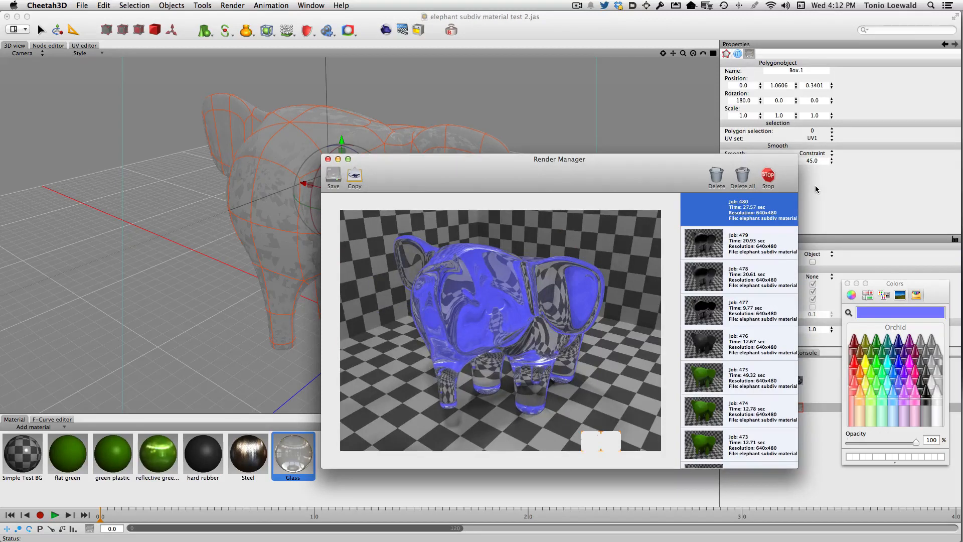
Step: Try to change the camera's background colour to the Cayenne crayon and render the glass elephant again
{"action": "left_click", "coordinate": [815, 186]}
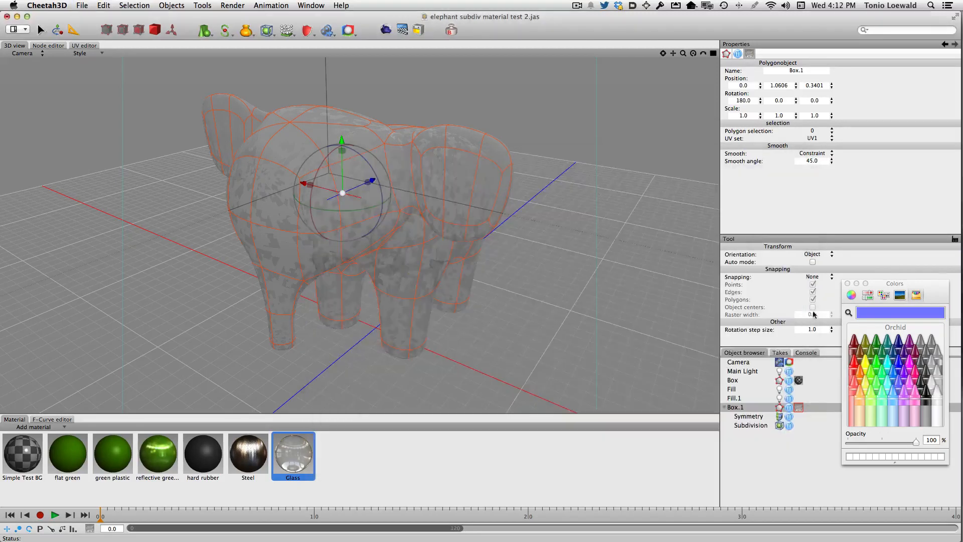
{"action": "left_click", "coordinate": [750, 365]}
{"action": "scroll", "coordinate": [861, 184], "scroll_direction": "down", "scroll_amount": 3}
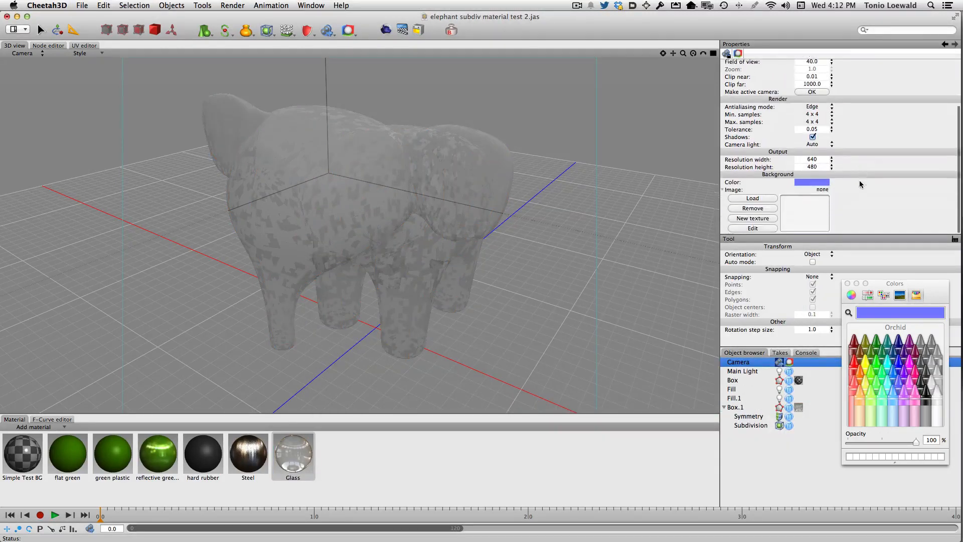
{"action": "left_click", "coordinate": [816, 182]}
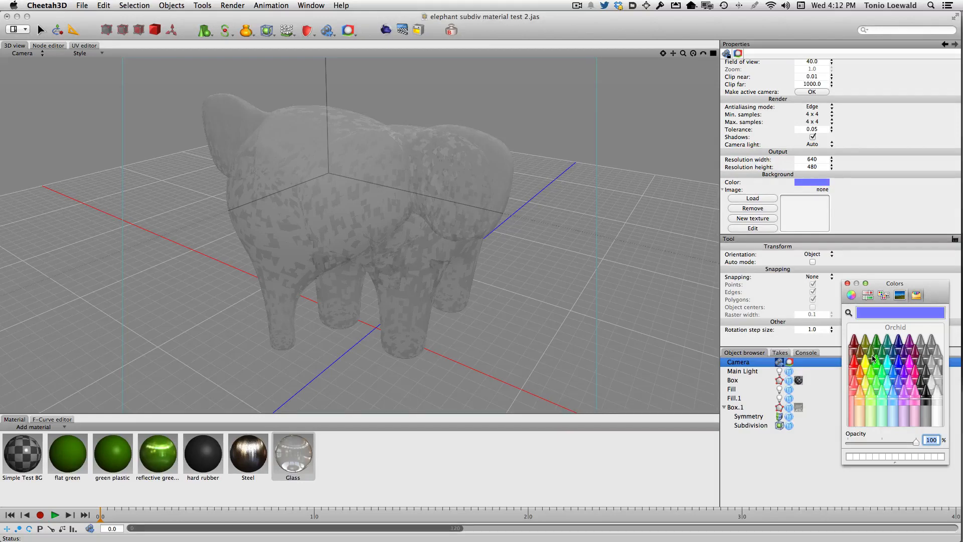
{"action": "left_click", "coordinate": [854, 346]}
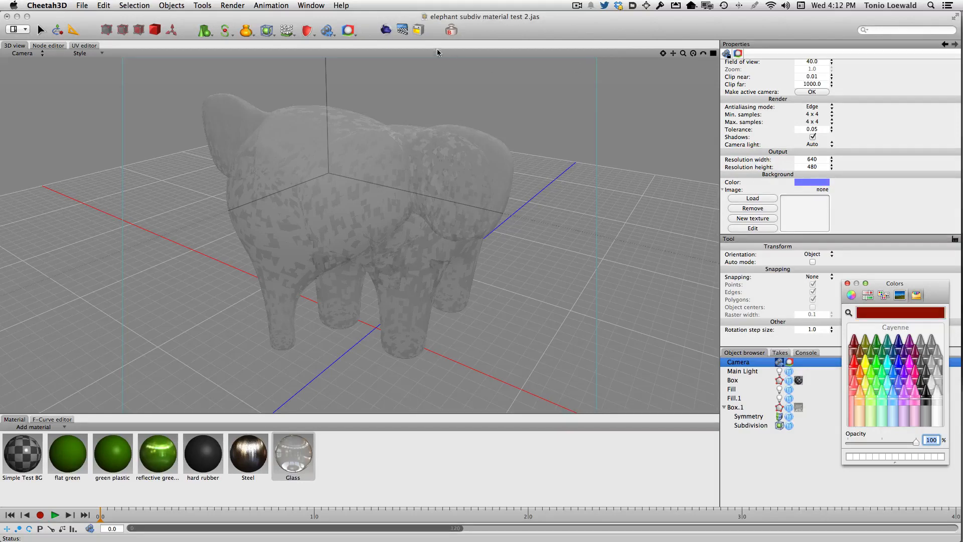
{"action": "left_click", "coordinate": [386, 31]}
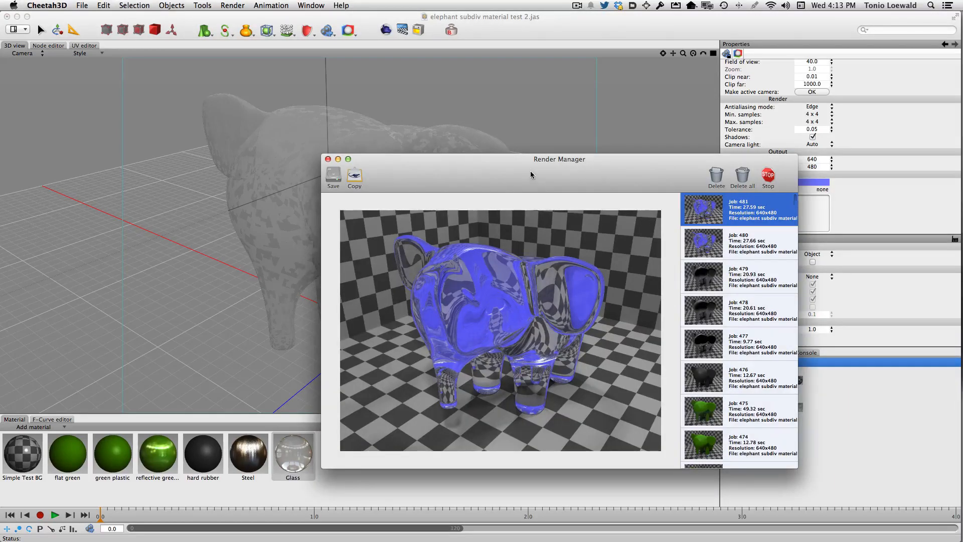
Step: Try again to change the camera's background colour to the Cayenne crayon, and close the colour picker
{"action": "left_click_drag", "start_coordinate": [530, 175], "coordinate": [390, 135]}
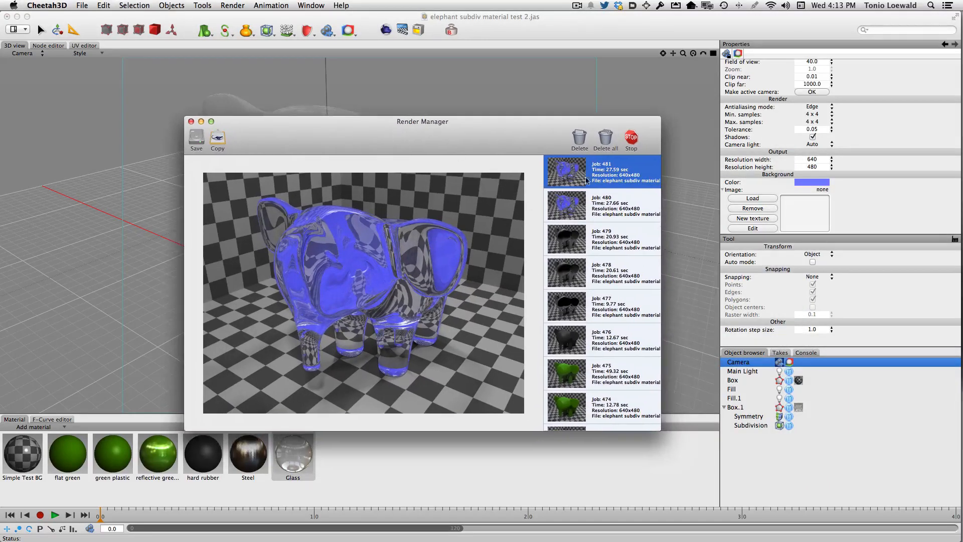
{"action": "left_click", "coordinate": [808, 183]}
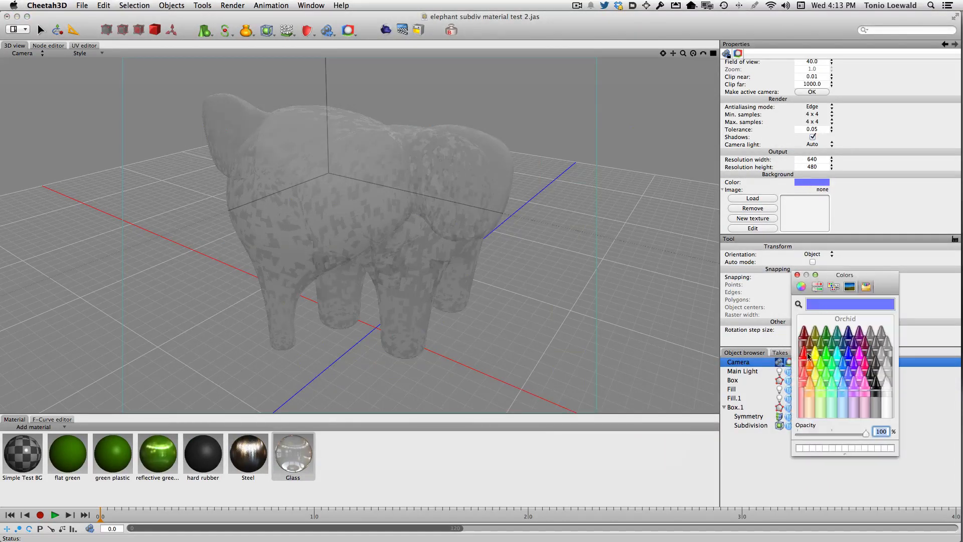
{"action": "left_click", "coordinate": [804, 335]}
{"action": "left_click", "coordinate": [801, 183]}
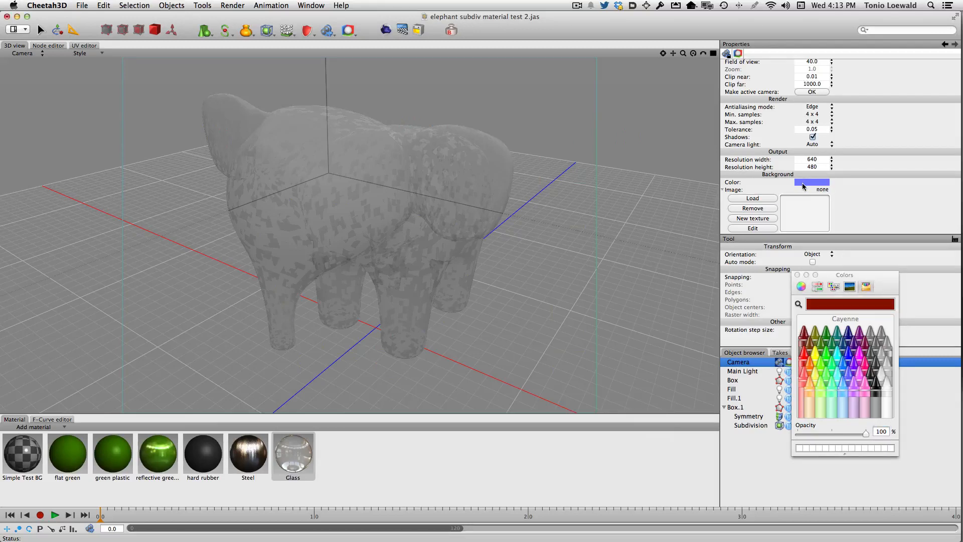
{"action": "left_click", "coordinate": [803, 334]}
{"action": "left_click", "coordinate": [797, 274]}
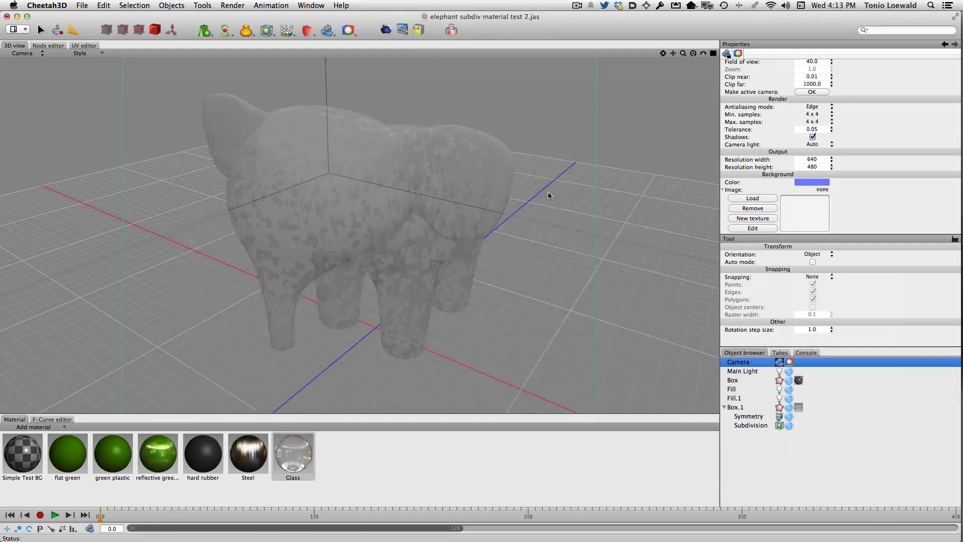
Step: Delete the two blue-background glass elephant renders from the render list and close the Render Manager
{"action": "key", "text": "super+grave"}
{"action": "key", "text": "Delete"}
{"action": "key", "text": "Delete"}
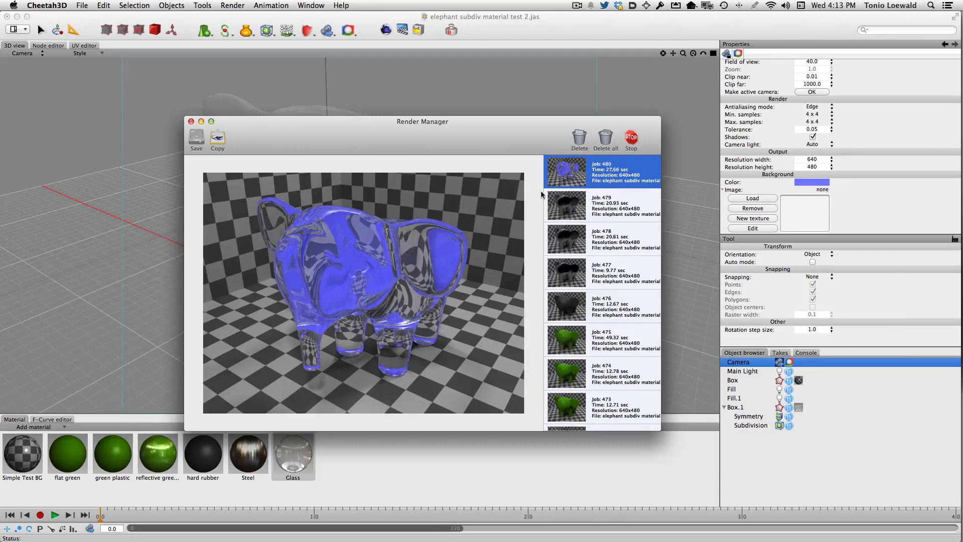
{"action": "key", "text": "super+grave"}
Step: Try to change the camera's background colour to the Asparagus crayon, and close the colour picker
{"action": "left_click", "coordinate": [808, 184]}
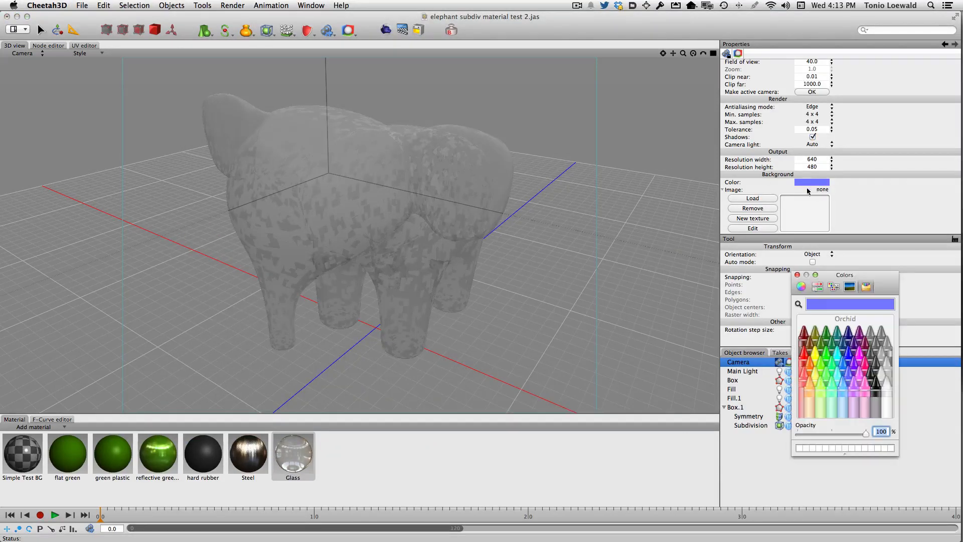
{"action": "left_click", "coordinate": [809, 355]}
{"action": "left_click", "coordinate": [815, 346]}
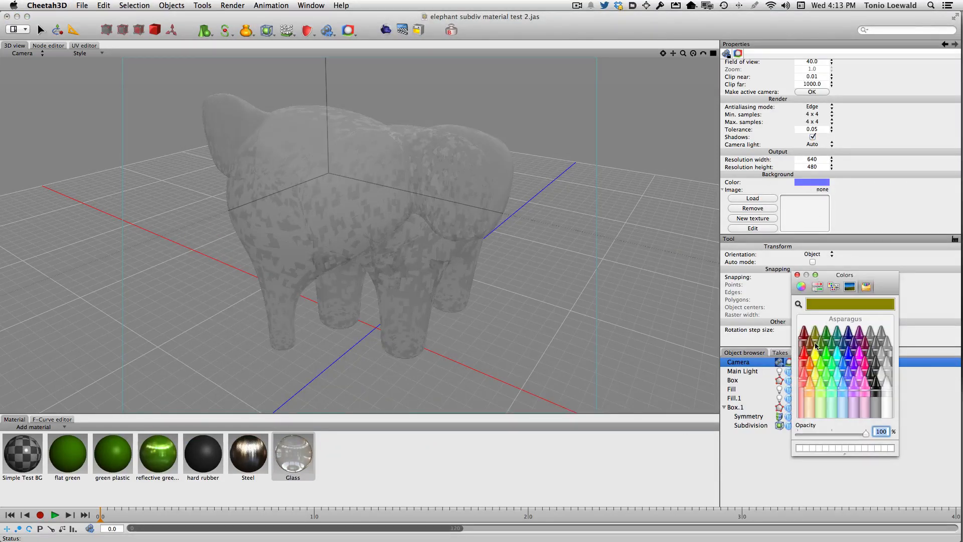
{"action": "left_click", "coordinate": [797, 275]}
Step: Reselect the Camera object and set its background colour to the Cayenne crayon
{"action": "scroll", "coordinate": [782, 83], "scroll_direction": "up", "scroll_amount": 5}
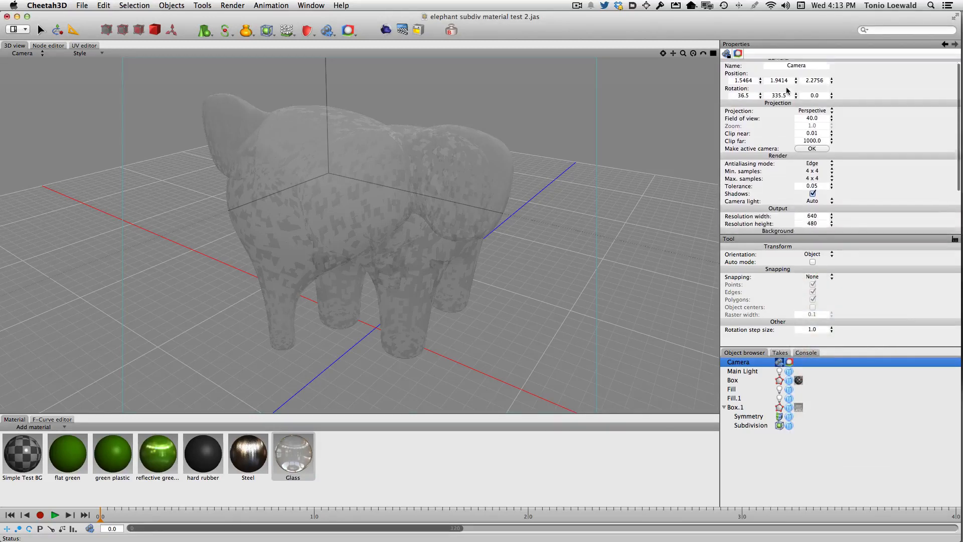
{"action": "right_click", "coordinate": [780, 366]}
{"action": "left_click", "coordinate": [749, 364]}
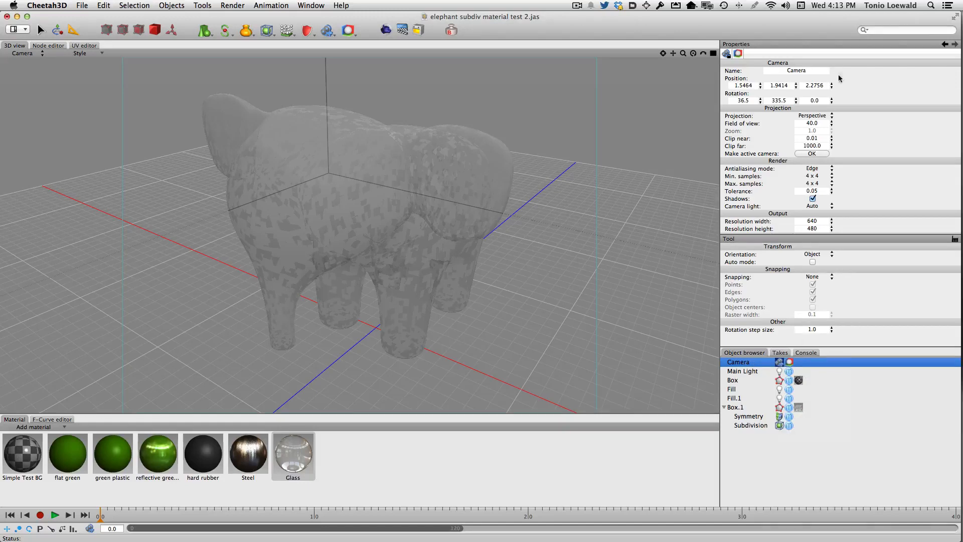
{"action": "left_click", "coordinate": [729, 55]}
{"action": "left_click", "coordinate": [767, 58]}
{"action": "scroll", "coordinate": [812, 181], "scroll_direction": "down", "scroll_amount": 5}
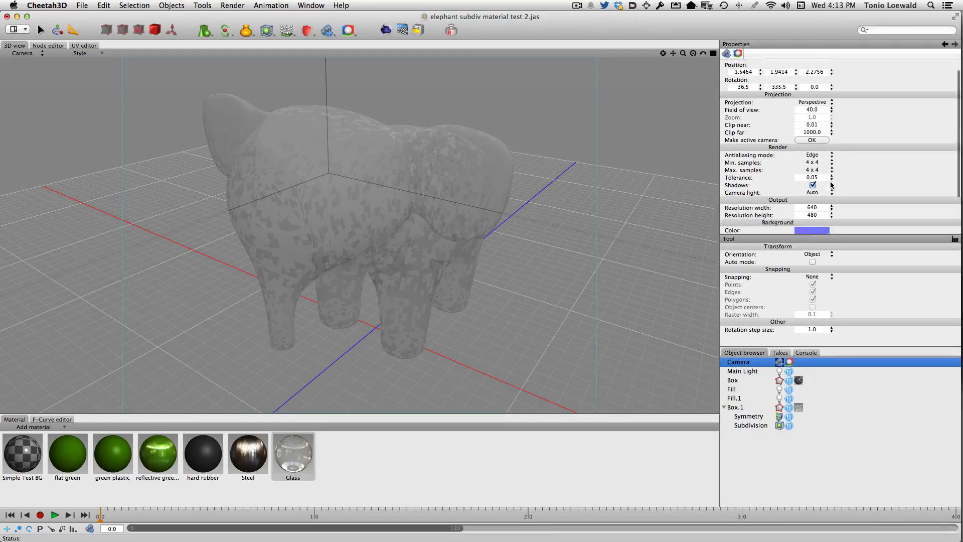
{"action": "left_click", "coordinate": [812, 182]}
{"action": "left_click", "coordinate": [803, 332]}
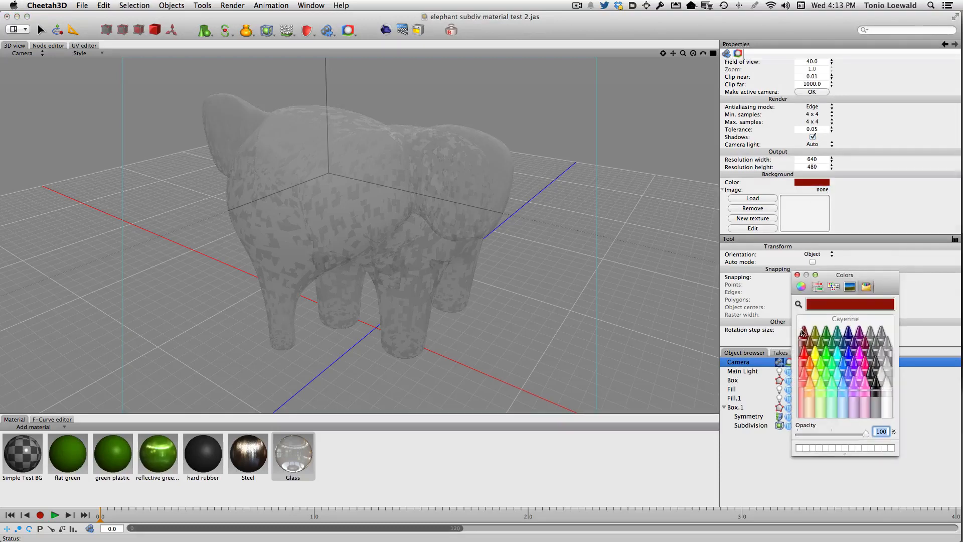
Step: Render the glass elephant with the Cayenne background, stop the render partway and close the Render Manager
{"action": "left_click", "coordinate": [762, 59]}
{"action": "left_click", "coordinate": [386, 29]}
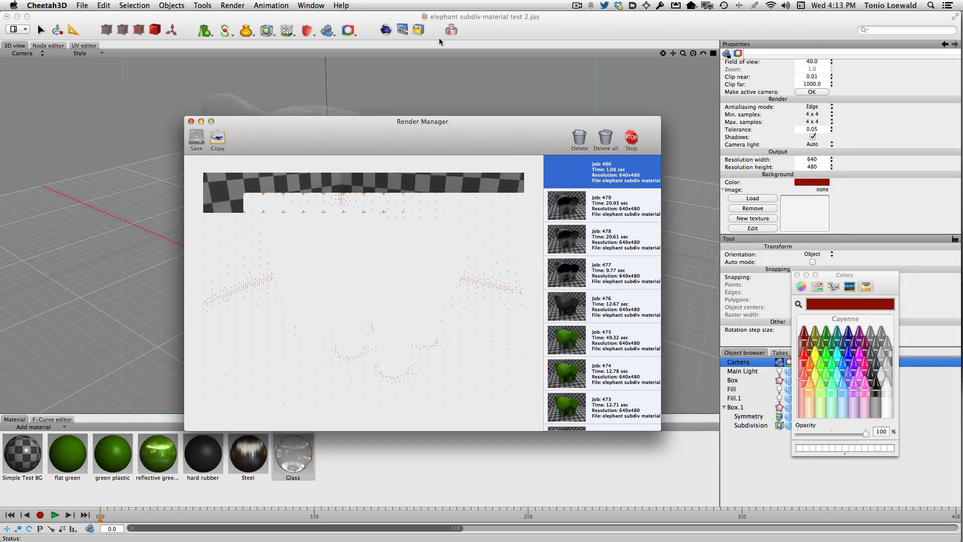
{"action": "left_click", "coordinate": [638, 142]}
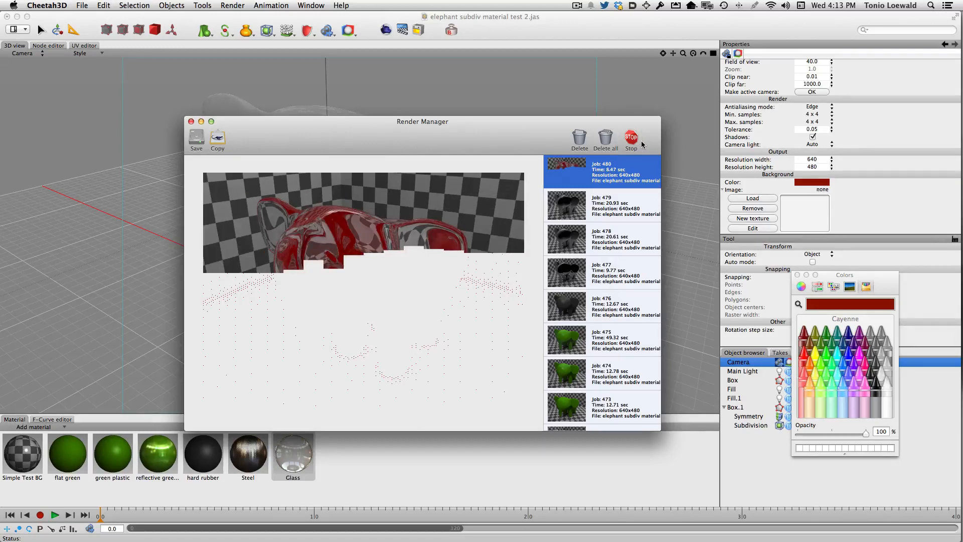
{"action": "key", "text": "super+w"}
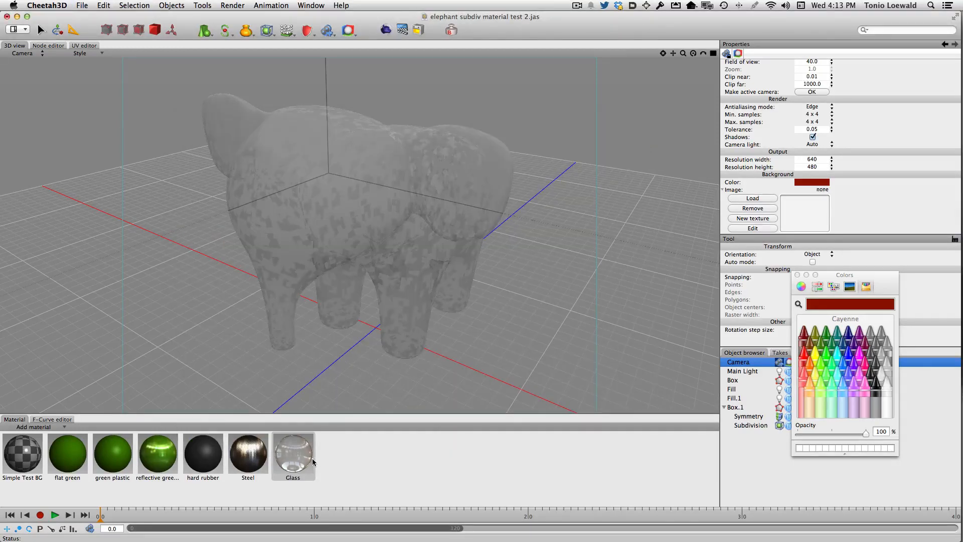
Step: Open the Glass material's properties
{"action": "left_click", "coordinate": [292, 470]}
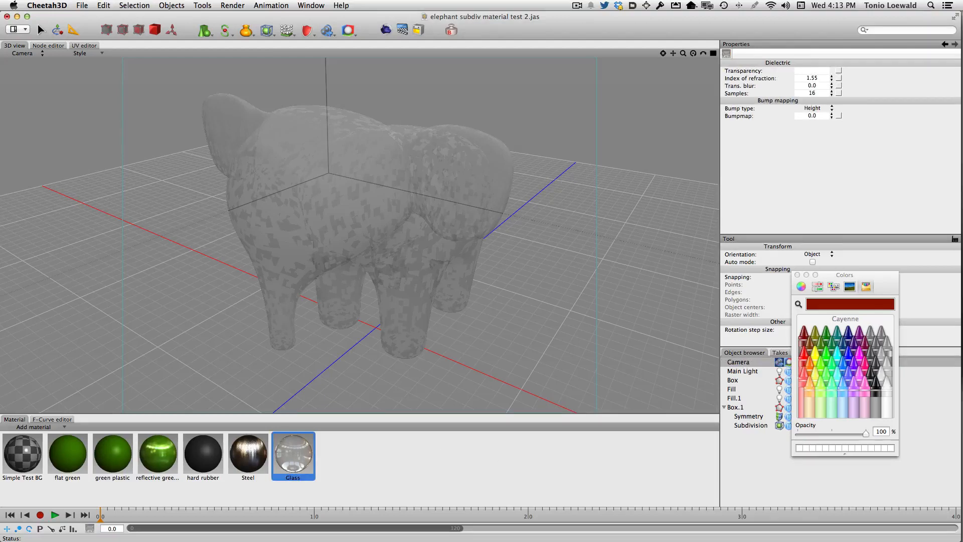